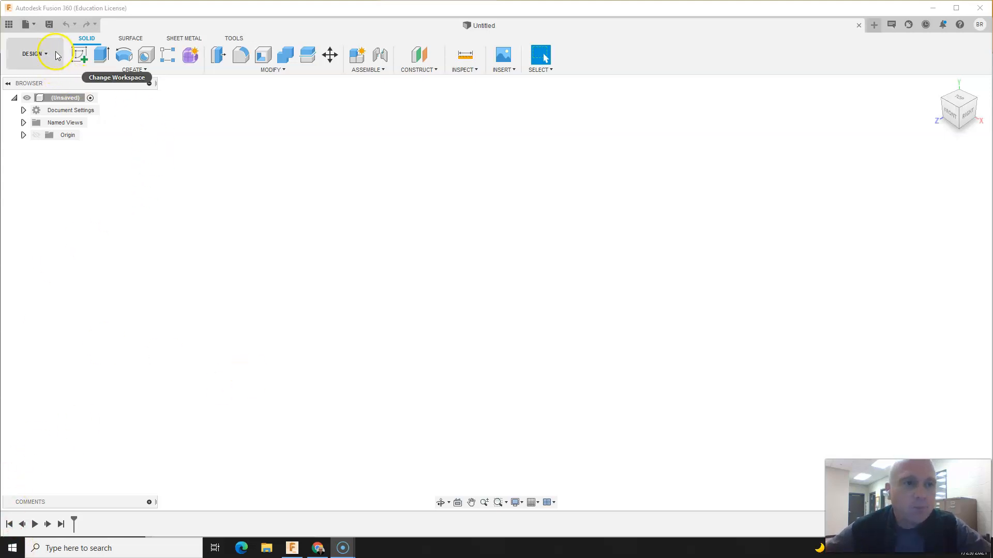
- Start a sketch on the horizontal origin plane and draw three connected lines from the origin: vertical, horizontal about 2.2 in, then sloping upward about 2.8 in
{"action": "left_click", "coordinate": [79, 53]}
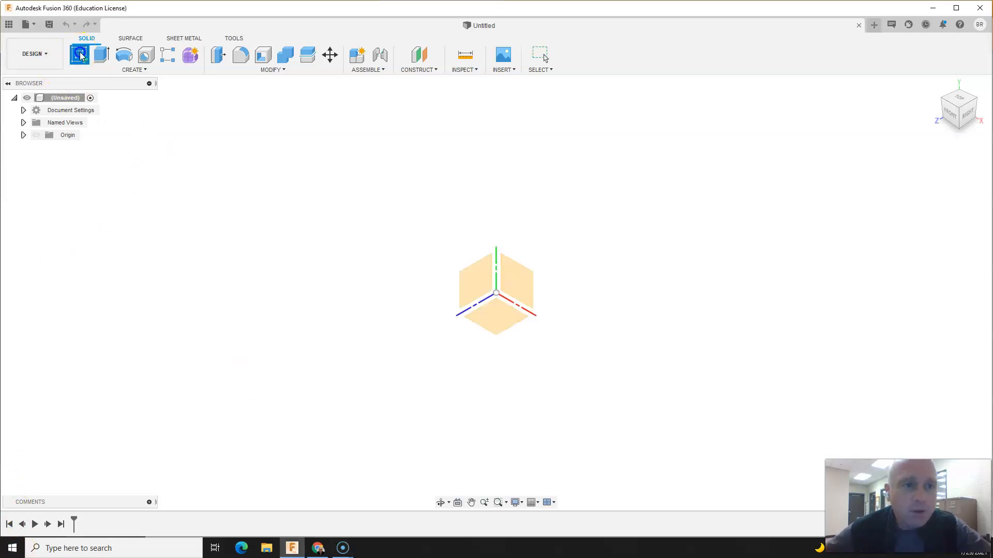
{"action": "left_click", "coordinate": [489, 311]}
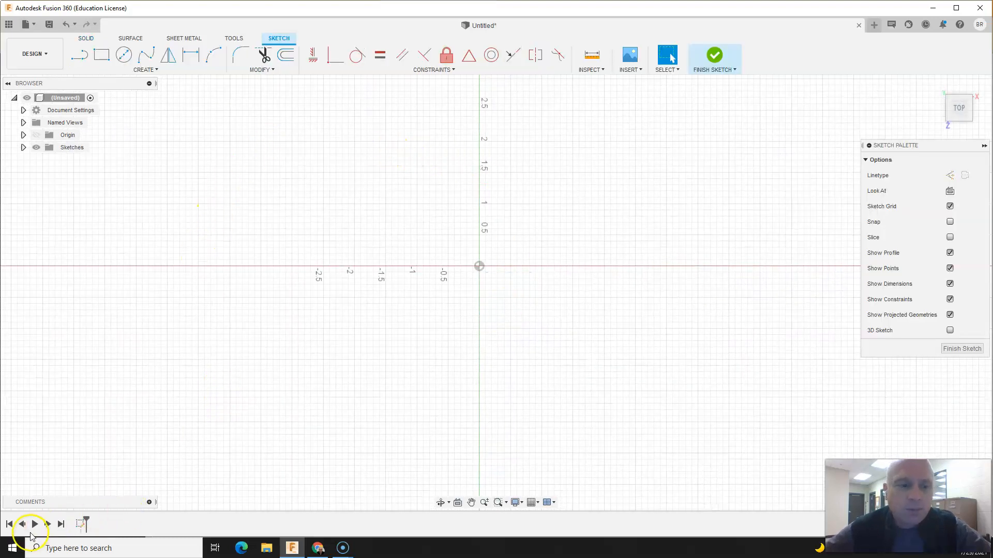
{"action": "left_click", "coordinate": [79, 54]}
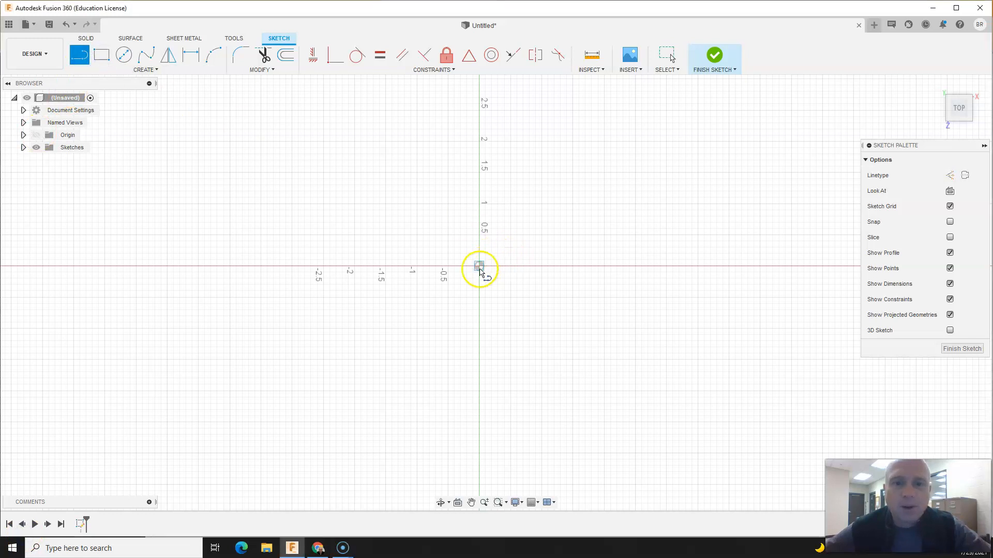
{"action": "left_click", "coordinate": [479, 266]}
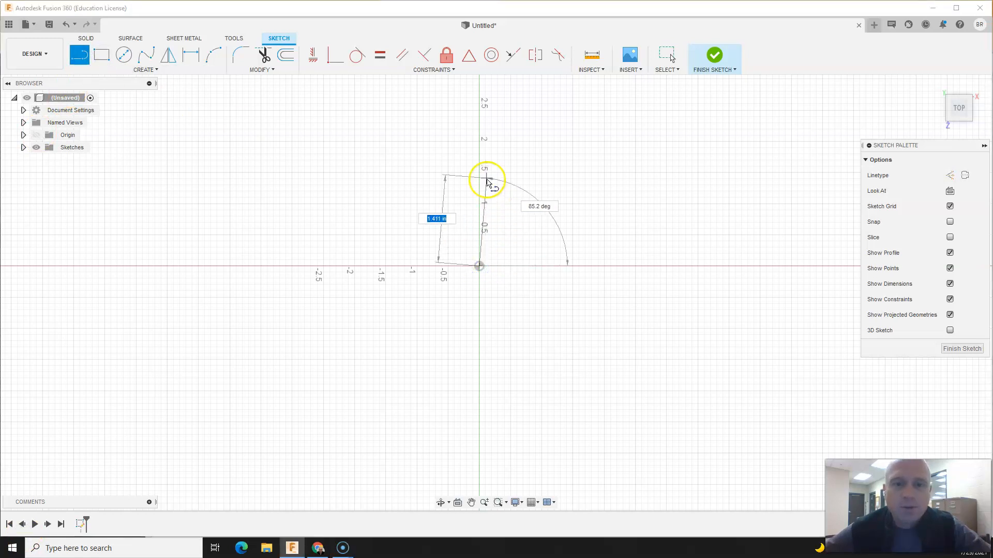
{"action": "scroll", "coordinate": [390, 348], "scroll_direction": "down", "scroll_amount": 2}
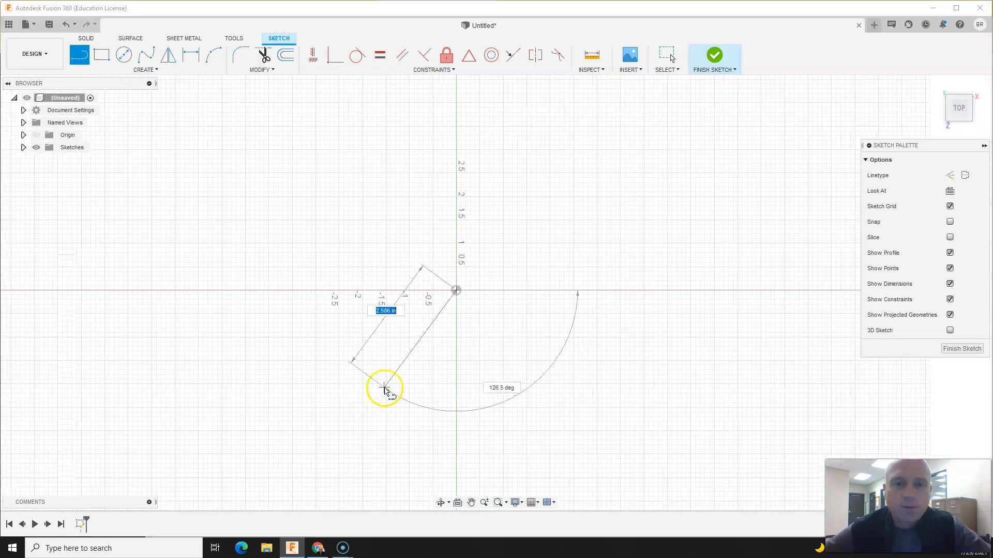
{"action": "left_click", "coordinate": [456, 223]}
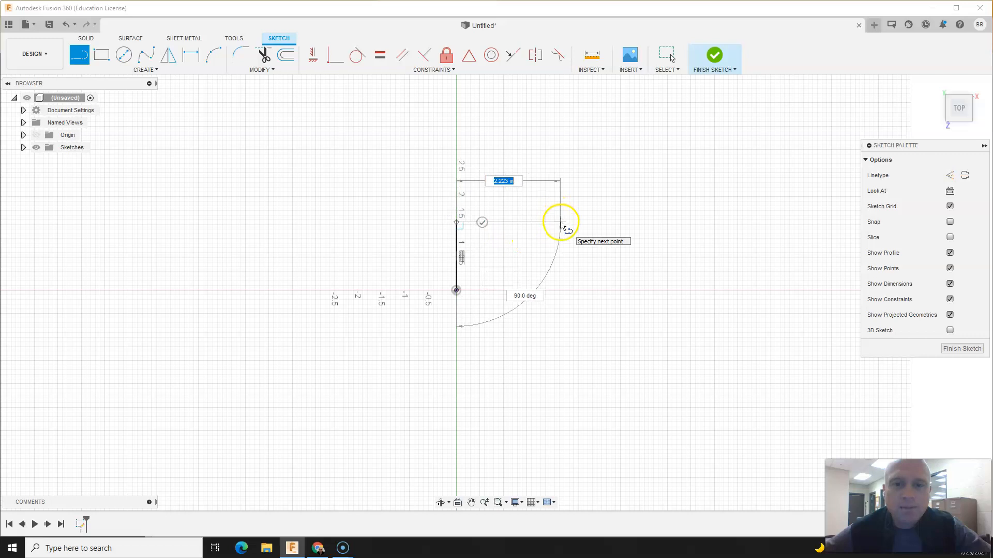
{"action": "left_click", "coordinate": [560, 223]}
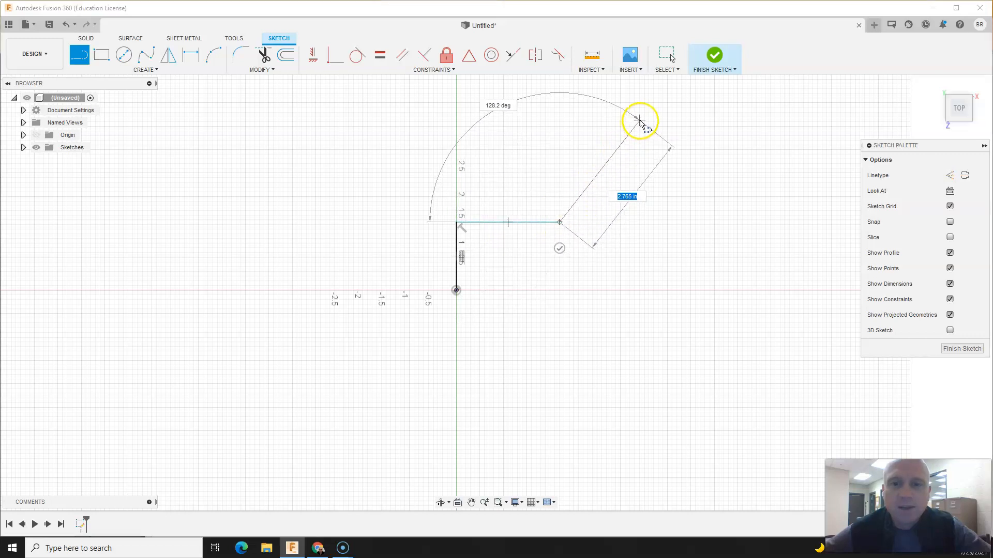
{"action": "left_click", "coordinate": [644, 117]}
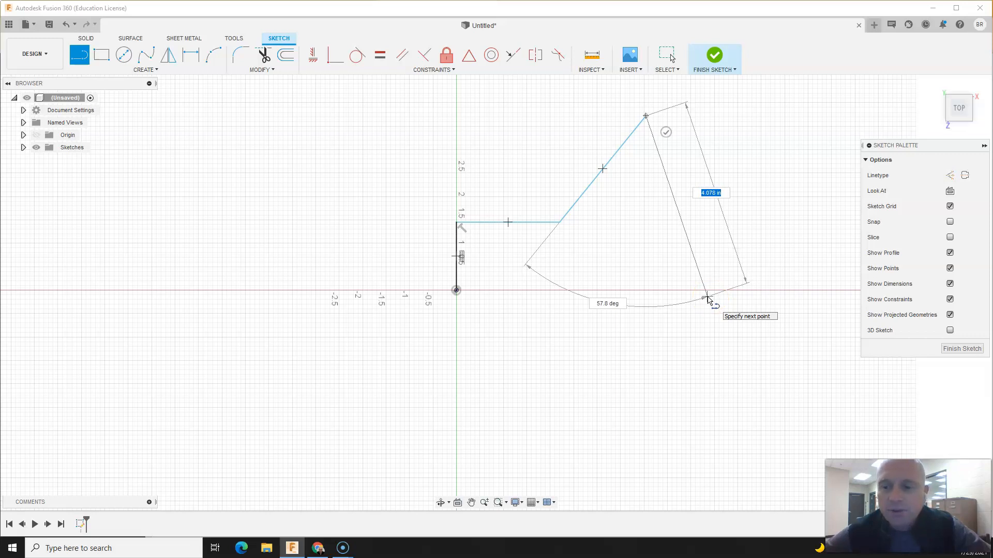
{"action": "key", "text": "Escape"}
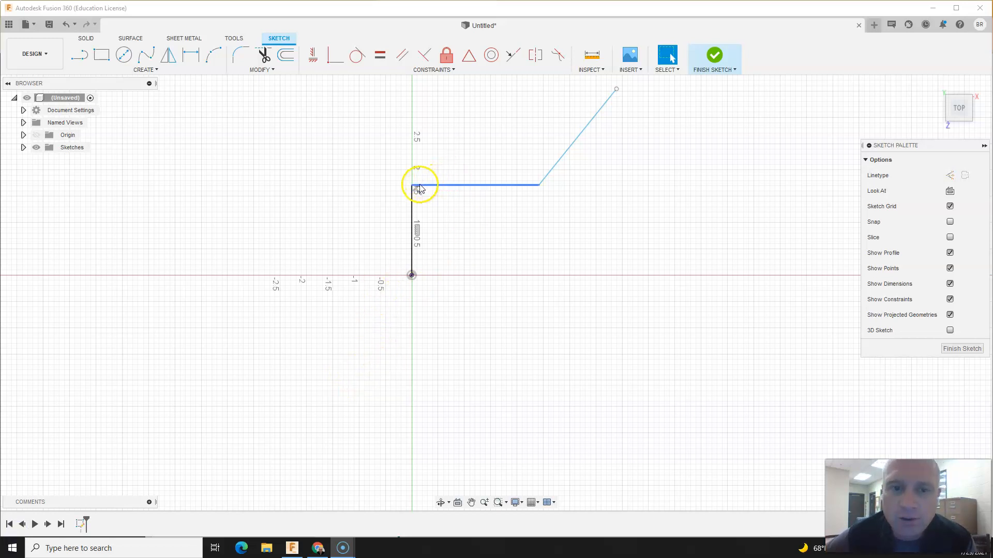
- Inspect the perpendicular constraint between the vertical and horizontal lines and move the horizontal line slightly upward to test it
{"action": "scroll", "coordinate": [401, 207], "scroll_direction": "up", "scroll_amount": 4}
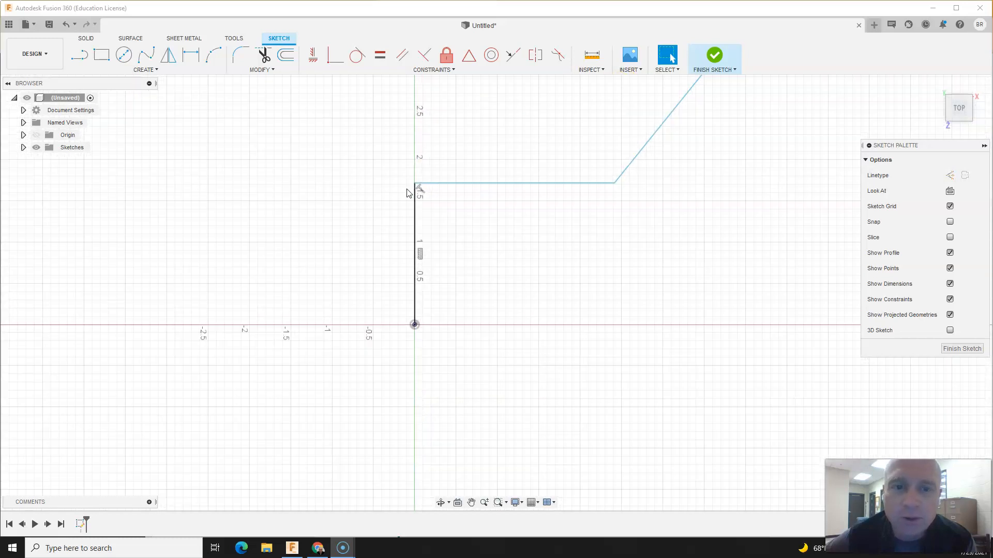
{"action": "left_click", "coordinate": [421, 192]}
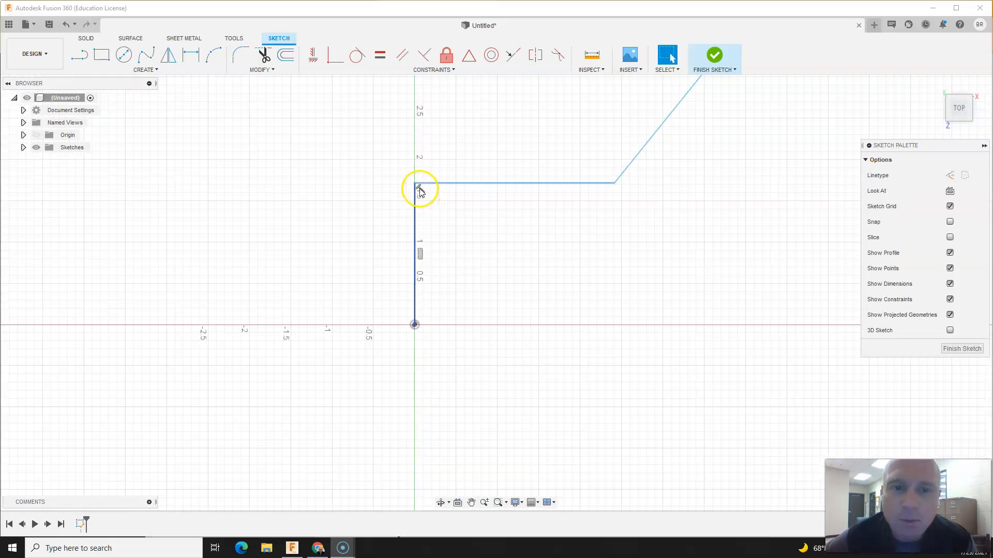
{"action": "left_click", "coordinate": [414, 204]}
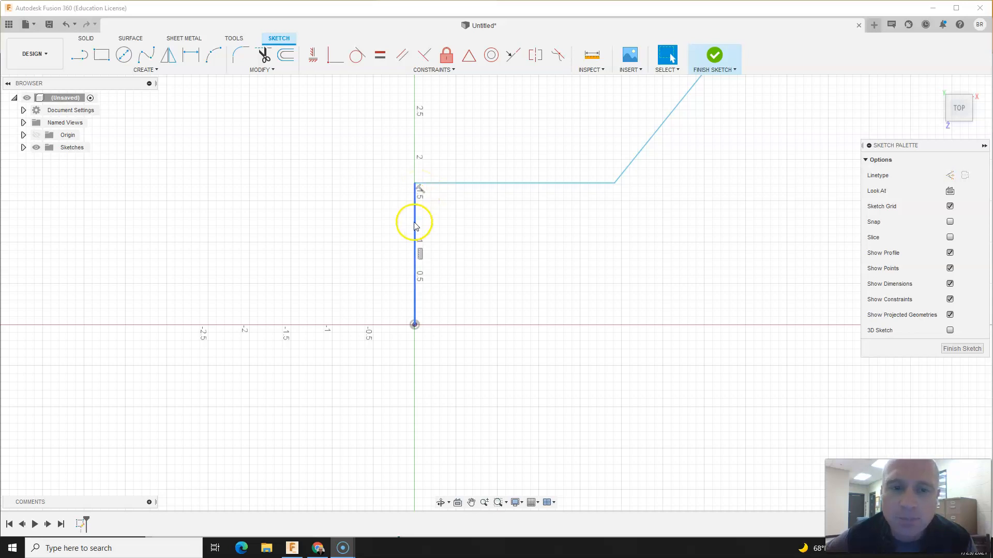
{"action": "left_click", "coordinate": [461, 185]}
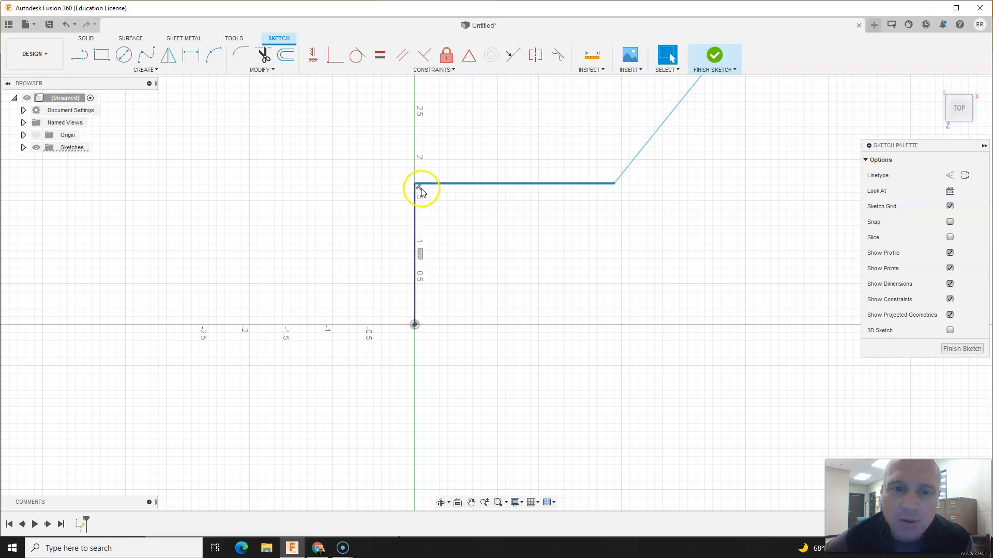
{"action": "mouse_move", "coordinate": [433, 188]}
{"action": "left_mouse_down"}
{"action": "mouse_move", "coordinate": [441, 133]}
{"action": "mouse_move", "coordinate": [420, 177]}
{"action": "mouse_move", "coordinate": [228, 204]}
{"action": "mouse_move", "coordinate": [352, 221]}
{"action": "mouse_move", "coordinate": [503, 133]}
{"action": "mouse_move", "coordinate": [640, 195]}
{"action": "mouse_move", "coordinate": [538, 209]}
{"action": "mouse_move", "coordinate": [357, 169]}
{"action": "left_mouse_up"}
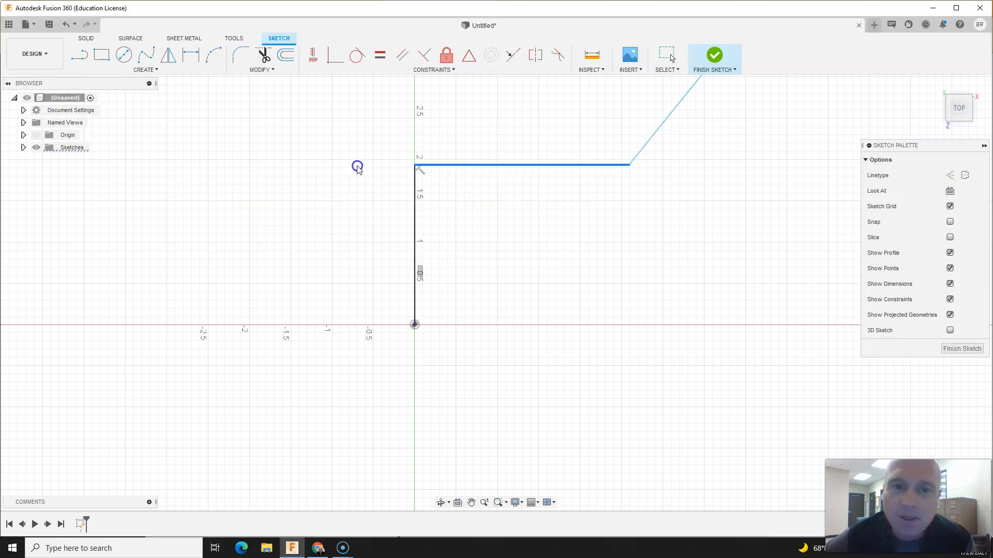
{"action": "left_click", "coordinate": [422, 173]}
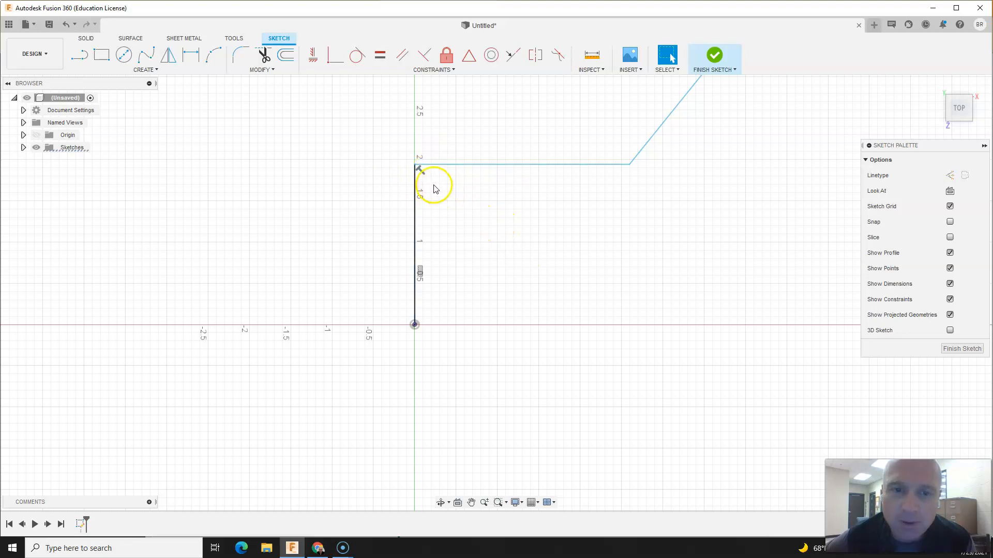
- Delete the perpendicular constraint at the corner and reposition the endpoints so the formerly horizontal line slopes down from the vertical line
{"action": "right_click", "coordinate": [421, 170]}
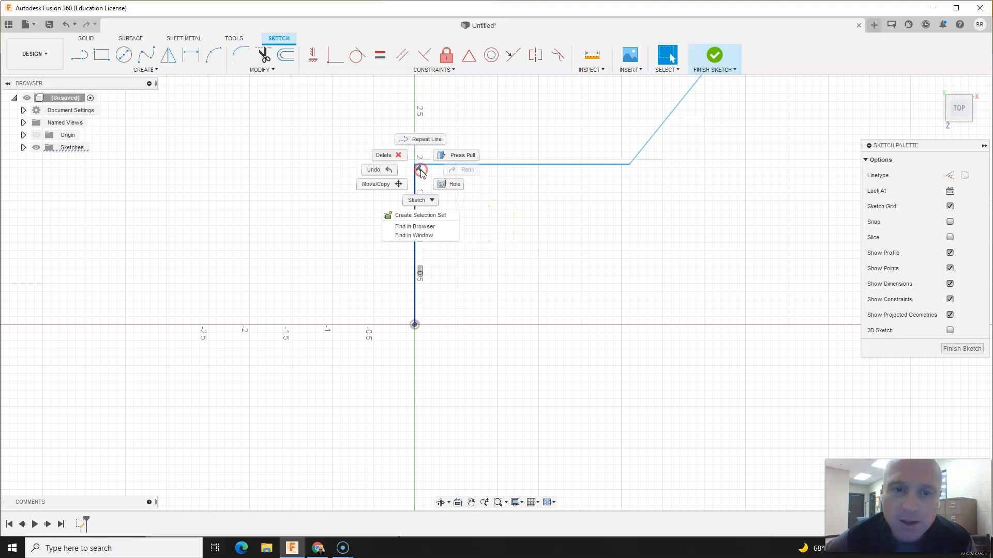
{"action": "left_click", "coordinate": [396, 155]}
{"action": "left_click", "coordinate": [455, 165]}
{"action": "left_click_drag", "start_coordinate": [455, 165], "coordinate": [660, 210]}
{"action": "left_click_drag", "start_coordinate": [415, 215], "coordinate": [563, 72]}
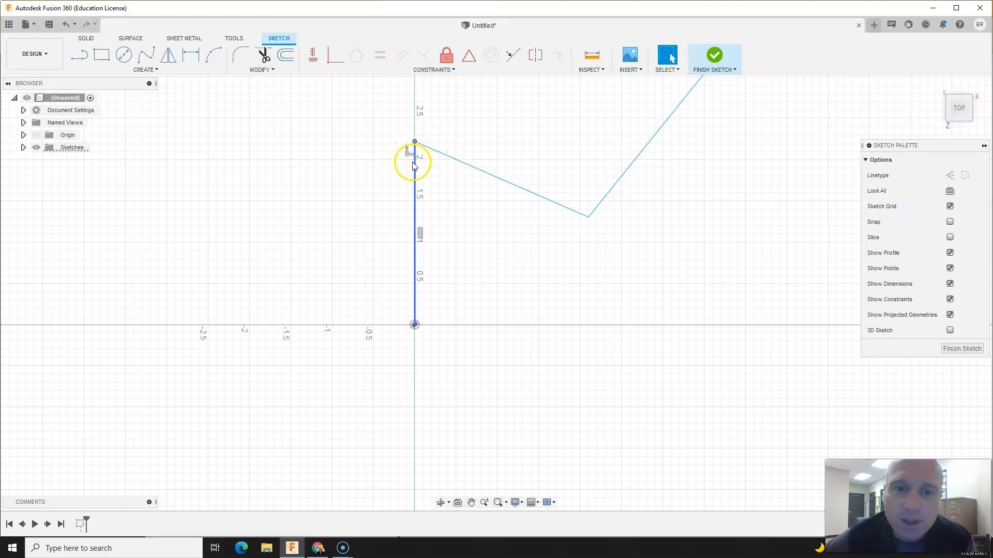
{"action": "left_click_drag", "start_coordinate": [415, 143], "coordinate": [454, 173]}
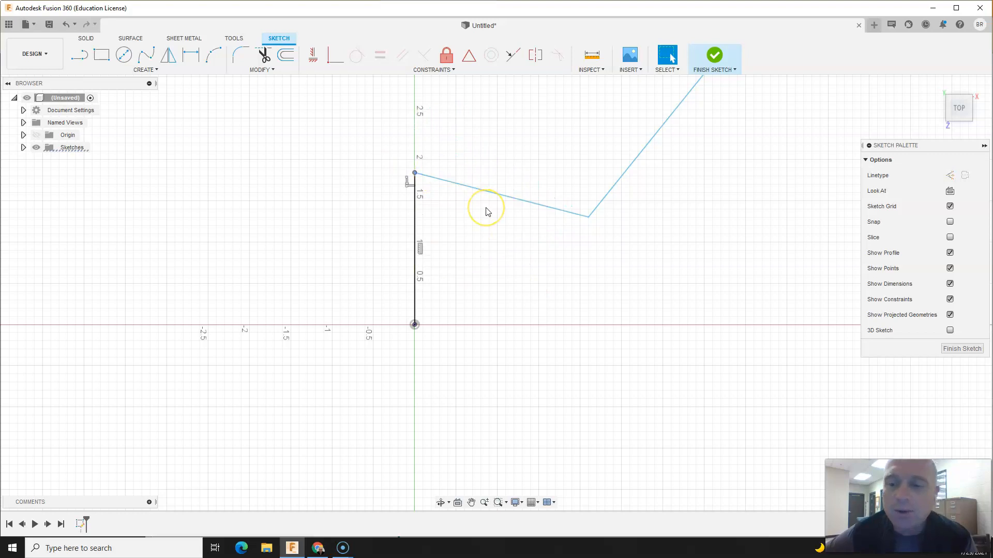
{"action": "left_click", "coordinate": [498, 209]}
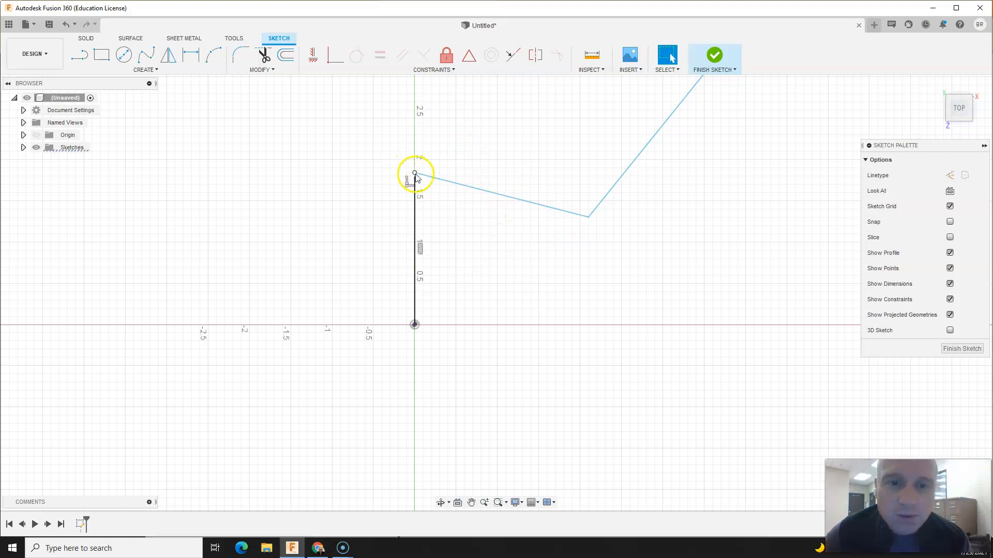
{"action": "left_click", "coordinate": [449, 149]}
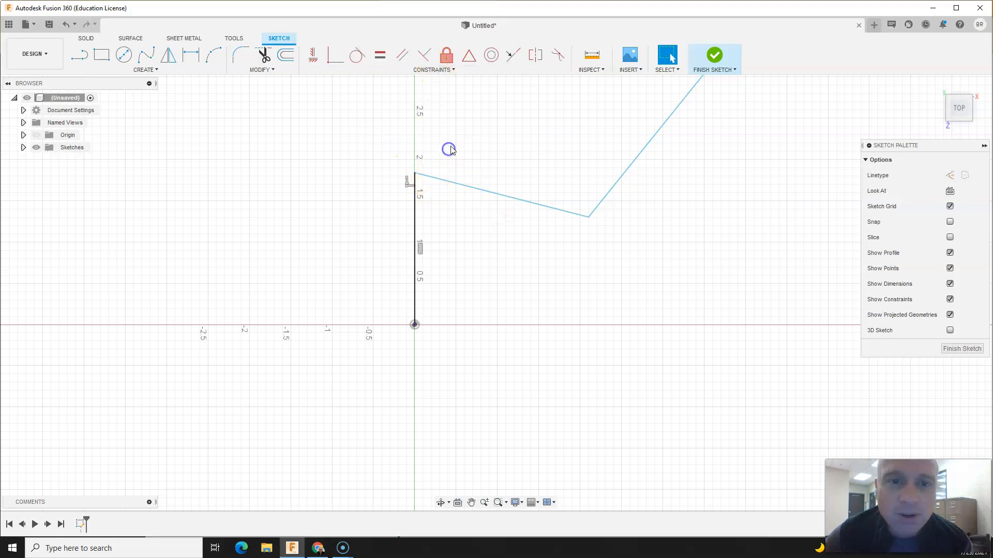
- Apply a perpendicular constraint between the vertical line from the origin and the sloped line attached to its upper end
{"action": "left_click", "coordinate": [428, 63]}
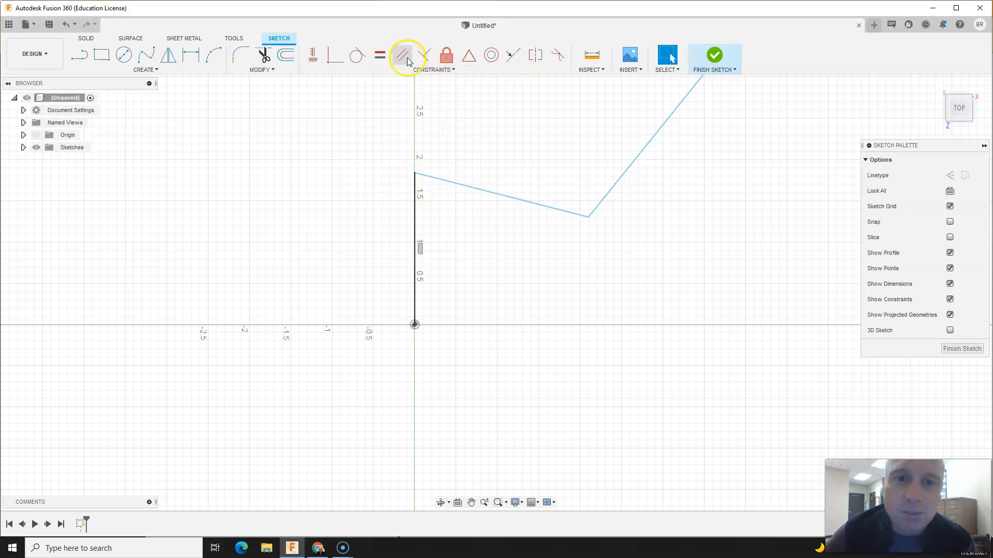
{"action": "left_click", "coordinate": [428, 61]}
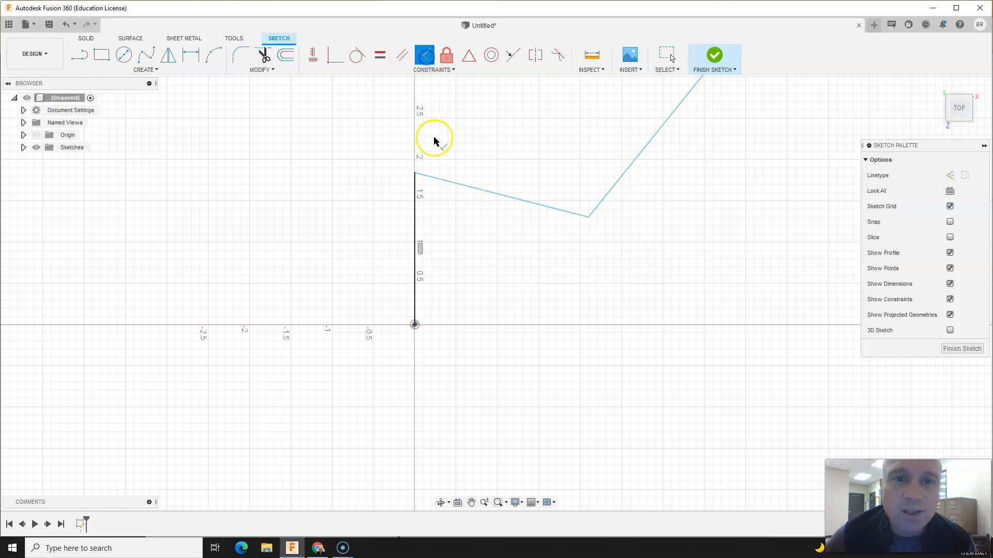
{"action": "left_click", "coordinate": [414, 187]}
{"action": "left_click", "coordinate": [432, 178]}
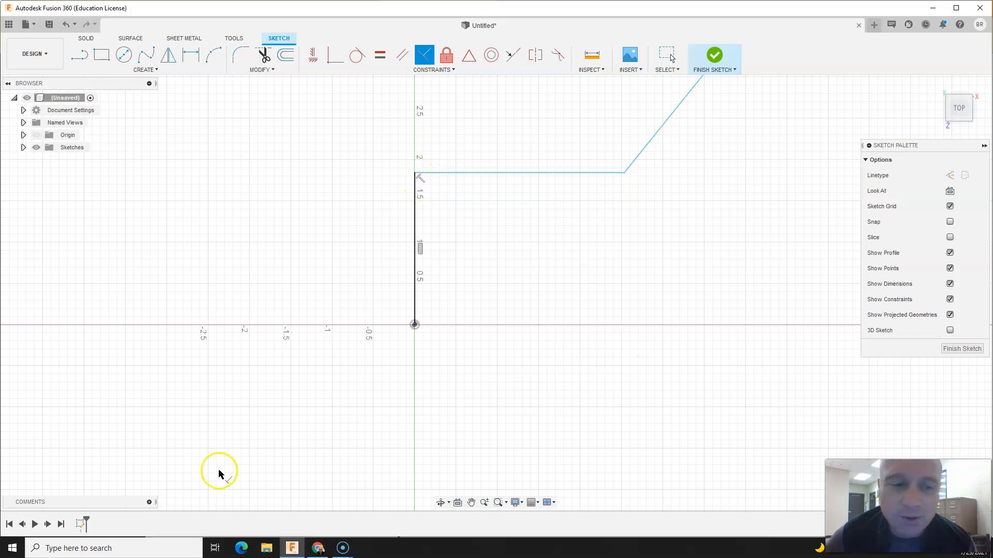
{"action": "left_click", "coordinate": [15, 545]}
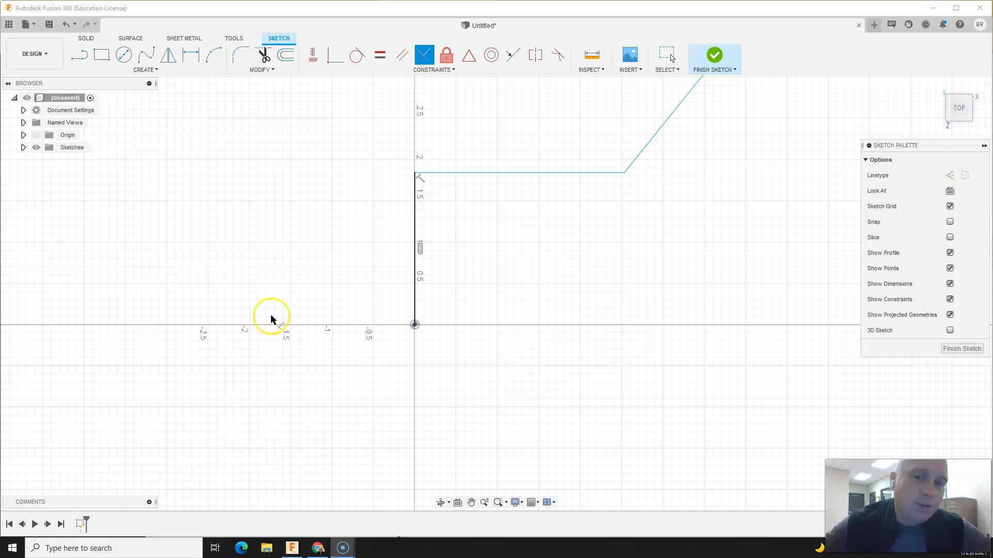
- Continue the profile from the angled line's open end with a line straight up, one across perpendicular to it, and one back down about 3.46 in
{"action": "scroll", "coordinate": [326, 308], "scroll_direction": "down", "scroll_amount": 2}
{"action": "scroll", "coordinate": [323, 310], "scroll_direction": "down", "scroll_amount": 1}
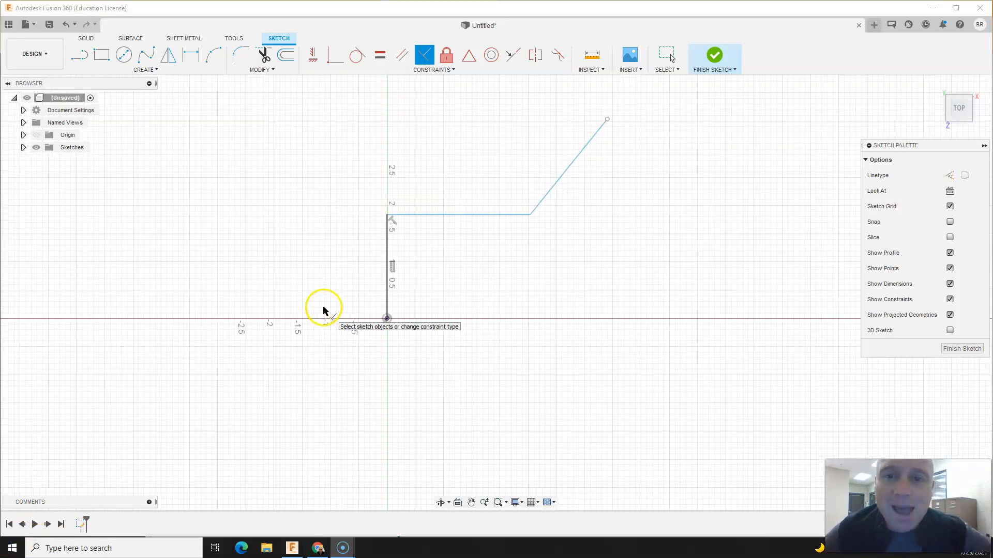
{"action": "scroll", "coordinate": [620, 107], "scroll_direction": "down", "scroll_amount": 1}
{"action": "scroll", "coordinate": [622, 111], "scroll_direction": "up", "scroll_amount": 3}
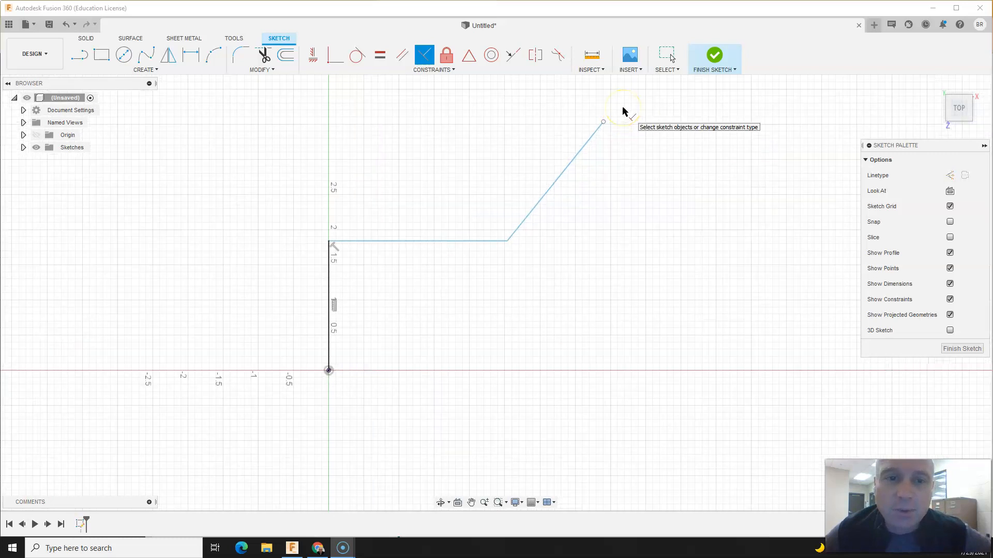
{"action": "scroll", "coordinate": [246, 396], "scroll_direction": "down", "scroll_amount": 1}
{"action": "scroll", "coordinate": [272, 381], "scroll_direction": "up", "scroll_amount": 2}
{"action": "scroll", "coordinate": [272, 383], "scroll_direction": "down", "scroll_amount": 4}
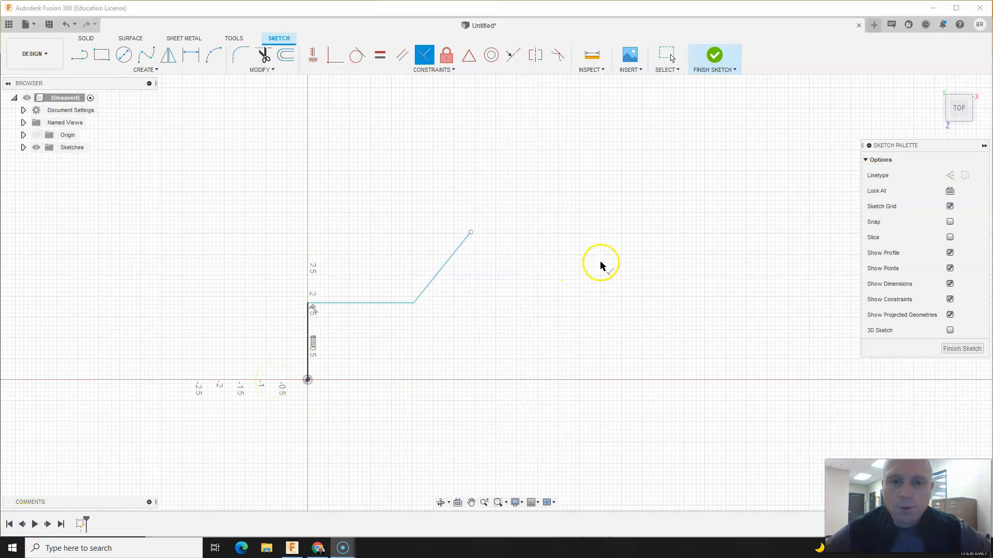
{"action": "scroll", "coordinate": [599, 264], "scroll_direction": "down", "scroll_amount": 1}
{"action": "left_click", "coordinate": [80, 57]}
{"action": "left_click", "coordinate": [498, 238]}
{"action": "left_click_drag", "start_coordinate": [495, 243], "coordinate": [496, 116]}
{"action": "left_click", "coordinate": [495, 119]}
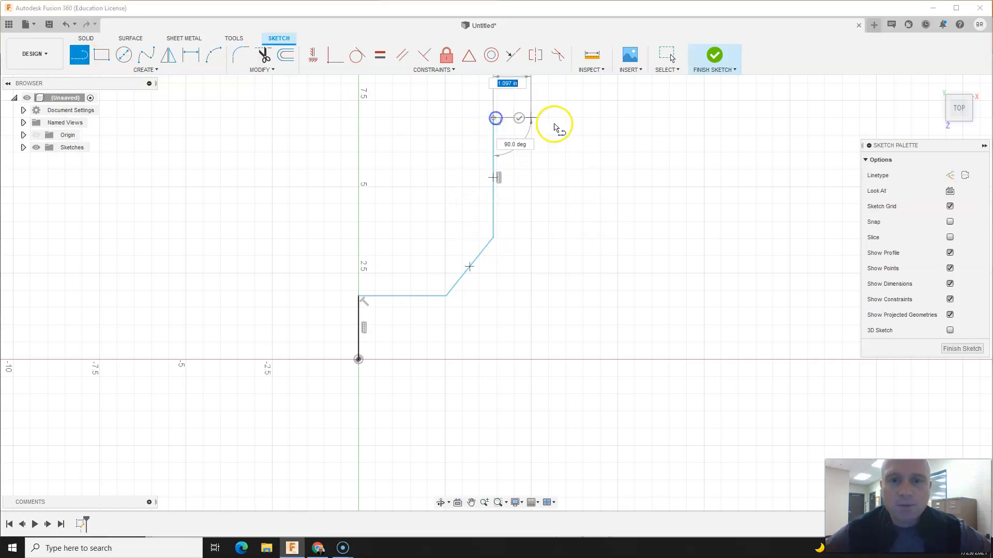
{"action": "left_click", "coordinate": [607, 119]}
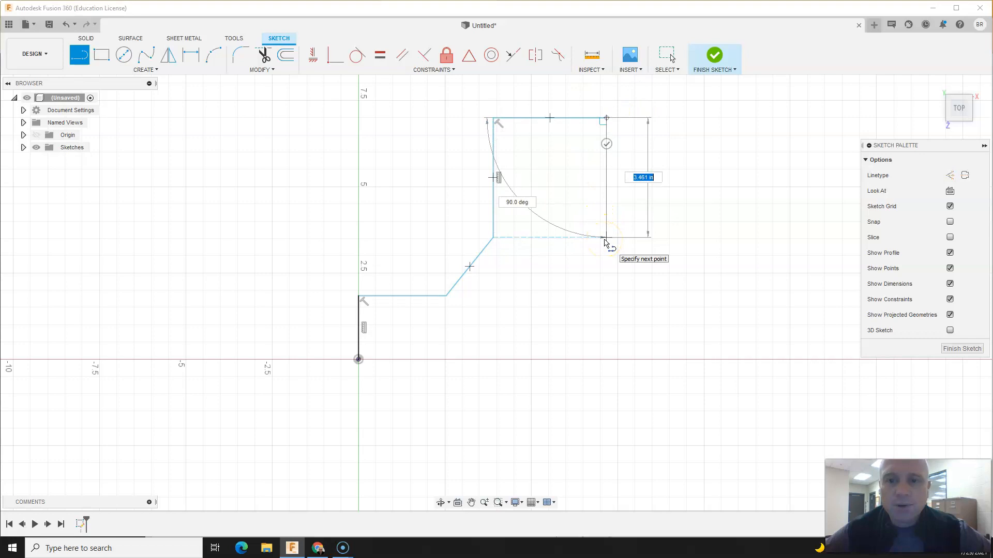
{"action": "left_click", "coordinate": [606, 239]}
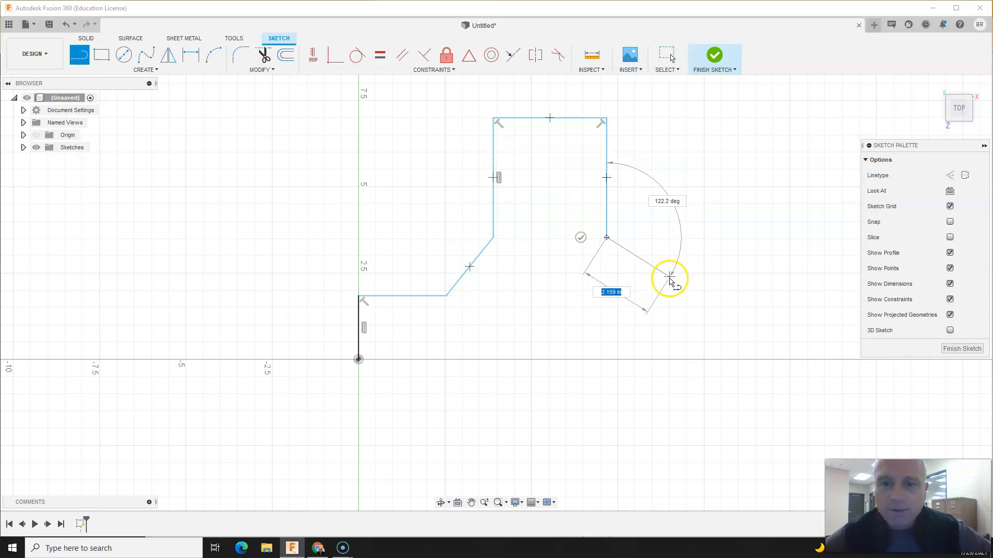
- Close the profile with an outward-sloping line, a horizontal shoulder level with the left one, a vertical end, and a base line back to the origin
{"action": "left_click", "coordinate": [664, 295]}
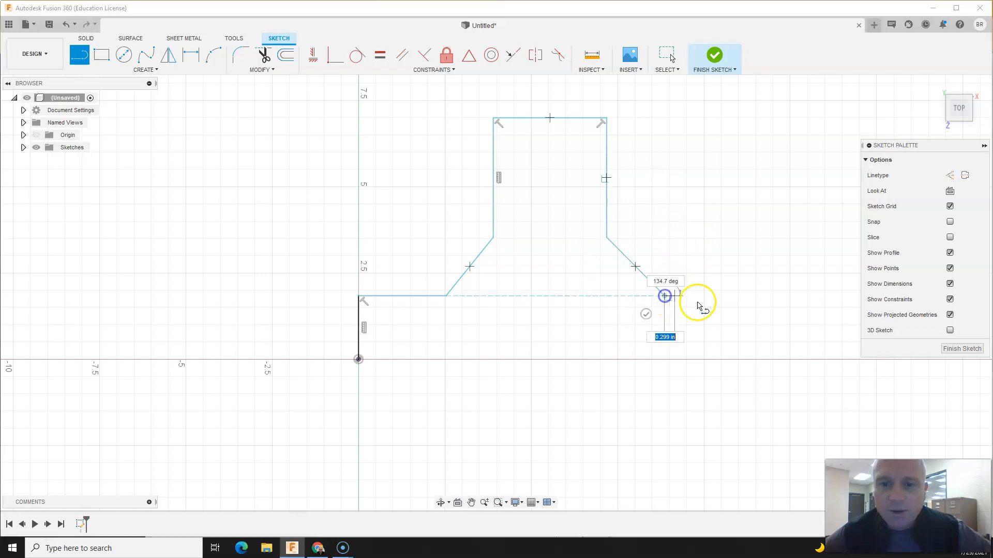
{"action": "left_click", "coordinate": [764, 295]}
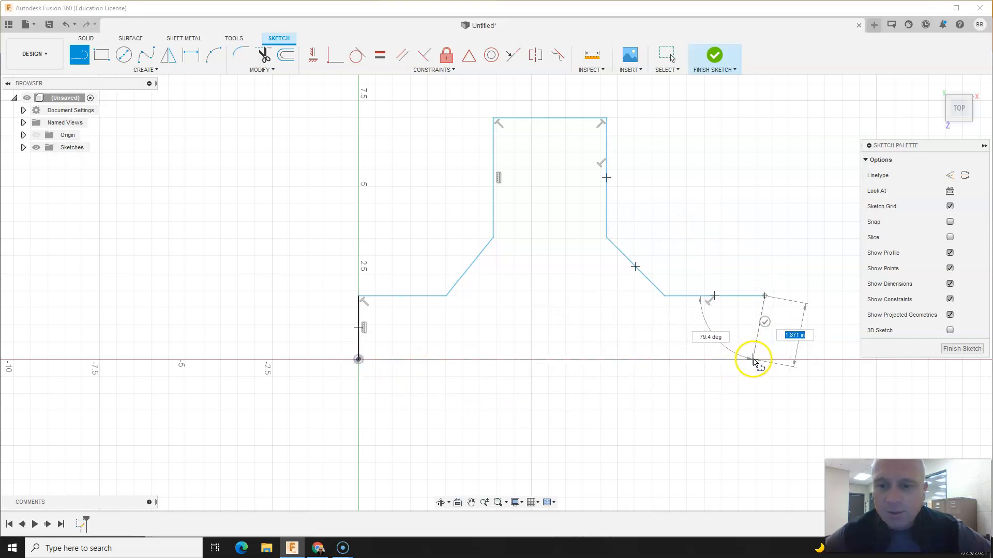
{"action": "left_click", "coordinate": [764, 360]}
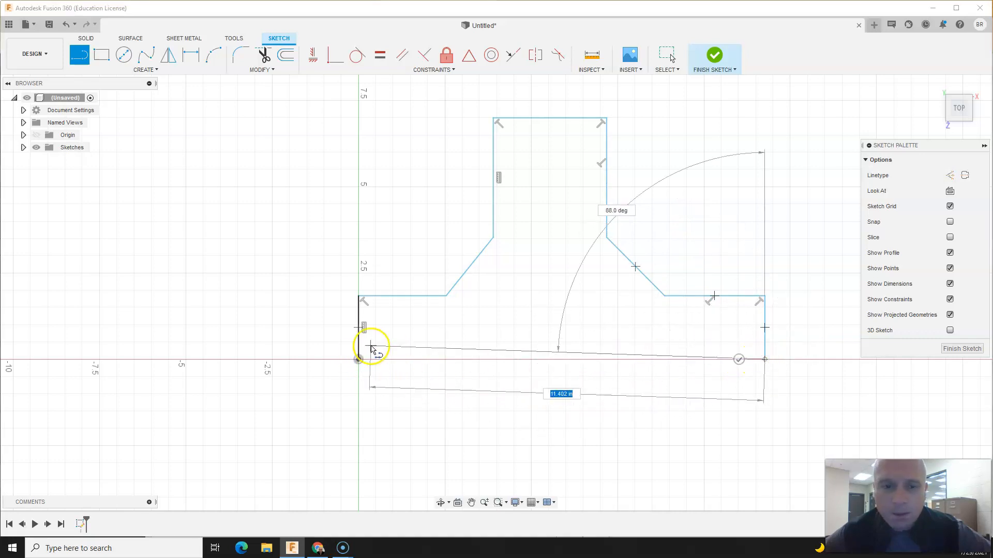
{"action": "left_click", "coordinate": [359, 359]}
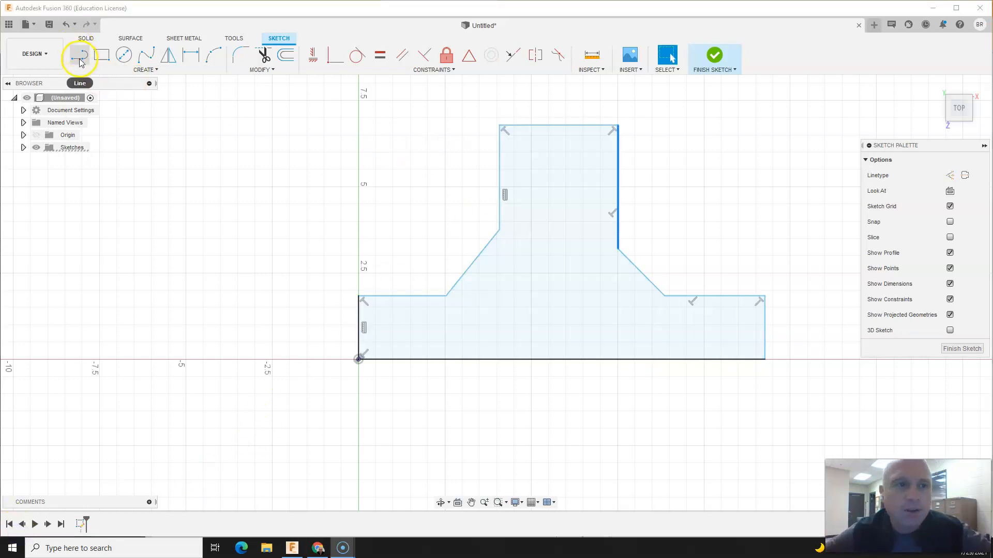
- Stretch the column upward by its top edge and raise the right shoulder line above the level of the left one
{"action": "left_click", "coordinate": [501, 164], "text": "shift"}
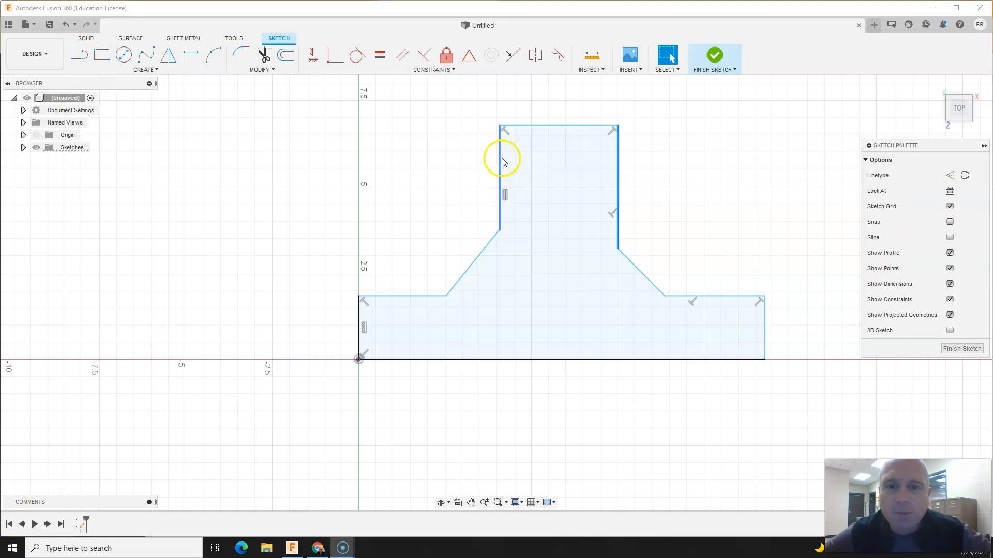
{"action": "left_click_drag", "start_coordinate": [532, 126], "coordinate": [555, 151]}
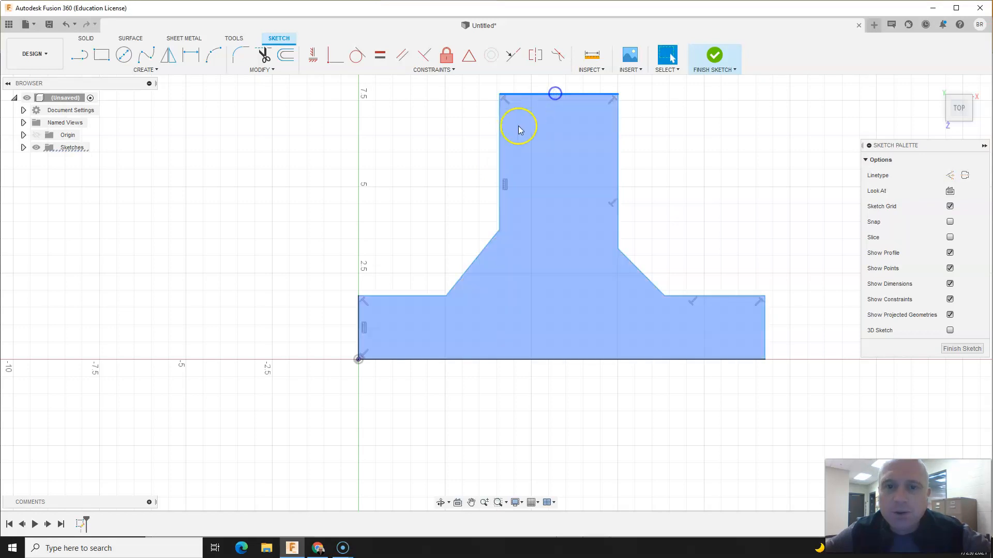
{"action": "left_click_drag", "start_coordinate": [498, 137], "coordinate": [497, 224]}
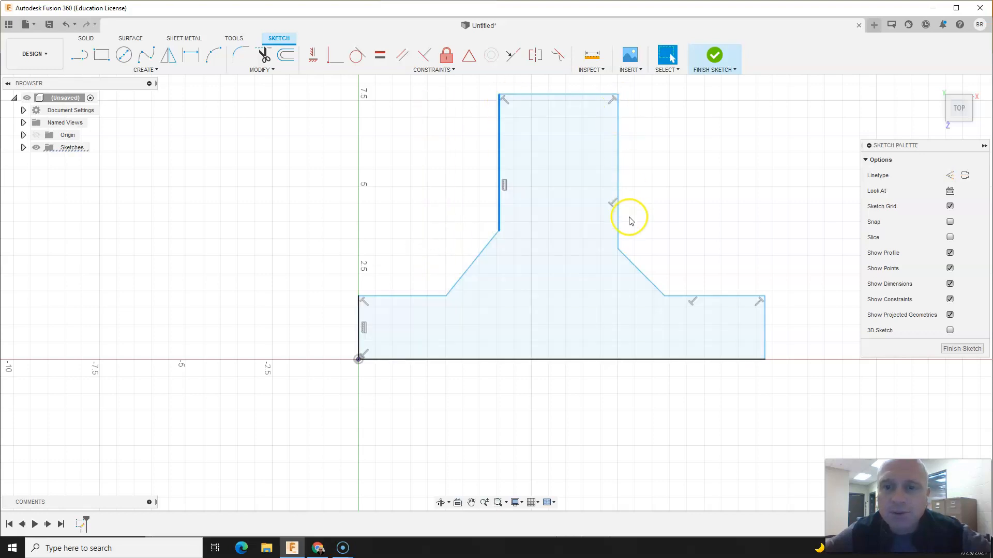
{"action": "mouse_move", "coordinate": [713, 295]}
{"action": "left_mouse_down"}
{"action": "mouse_move", "coordinate": [716, 231]}
{"action": "mouse_move", "coordinate": [714, 281]}
{"action": "left_mouse_up"}
{"action": "left_click", "coordinate": [682, 287]}
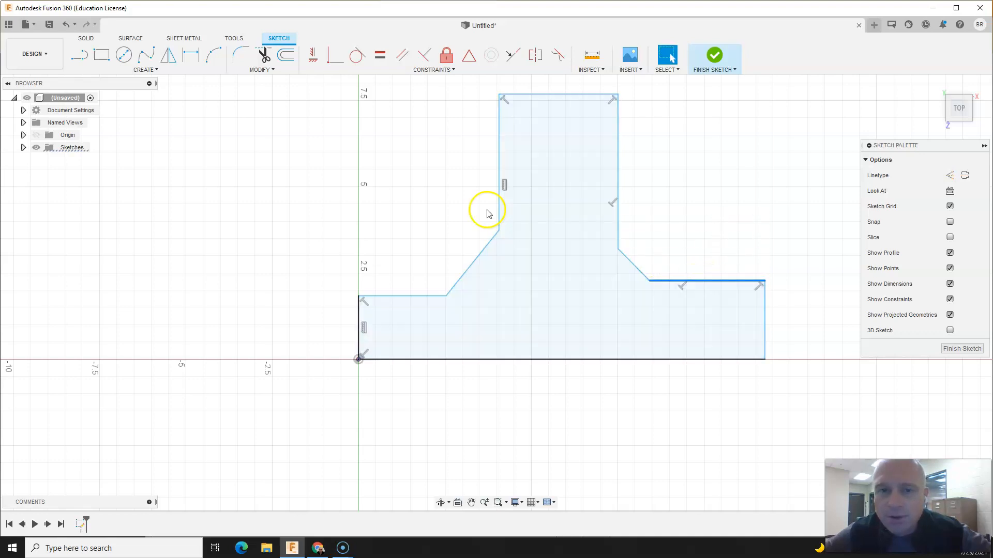
{"action": "left_click", "coordinate": [515, 97], "text": "ctrl"}
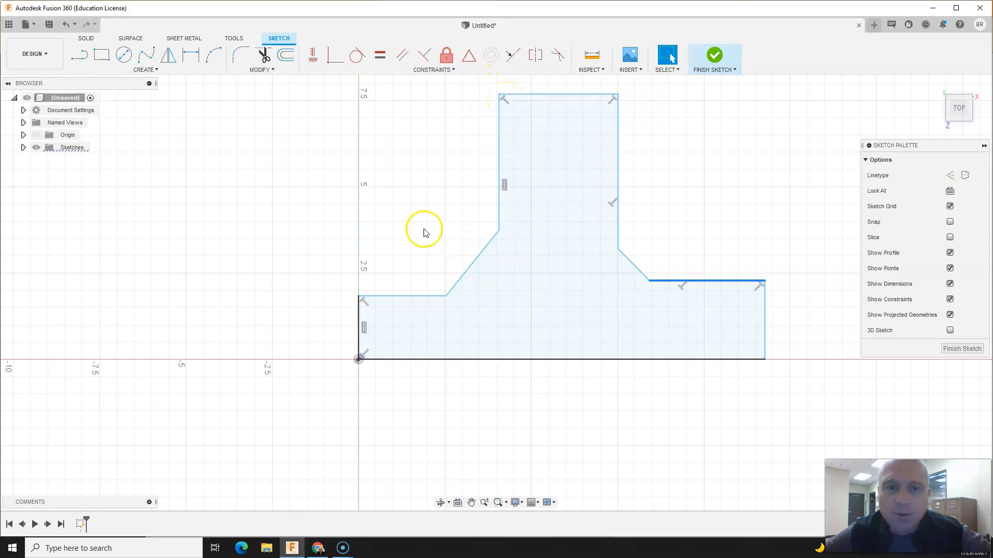
{"action": "left_click", "coordinate": [392, 339], "text": "ctrl"}
{"action": "scroll", "coordinate": [392, 339], "scroll_direction": "down", "scroll_amount": 1}
{"action": "scroll", "coordinate": [501, 109], "scroll_direction": "up", "scroll_amount": 2}
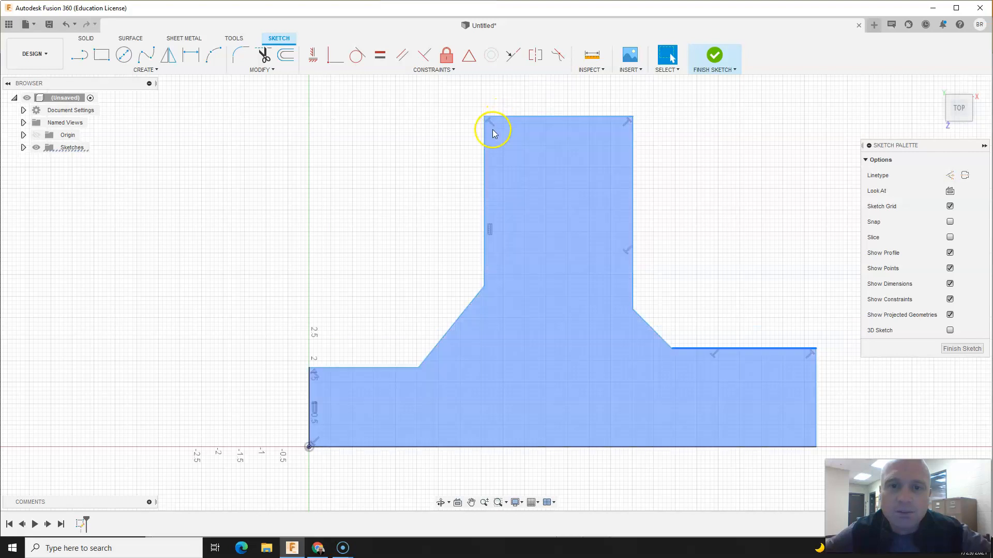
{"action": "right_click", "coordinate": [491, 126]}
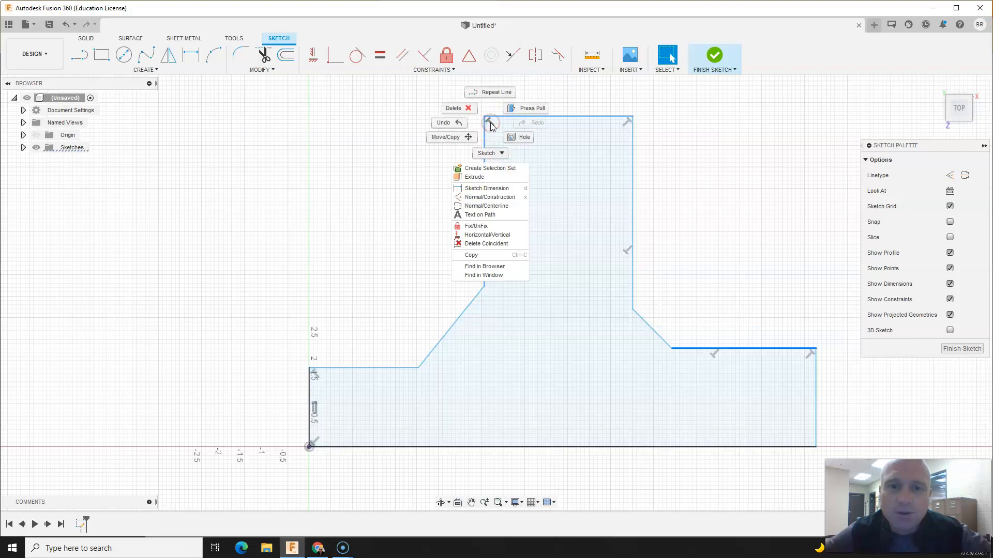
{"action": "left_click", "coordinate": [460, 108]}
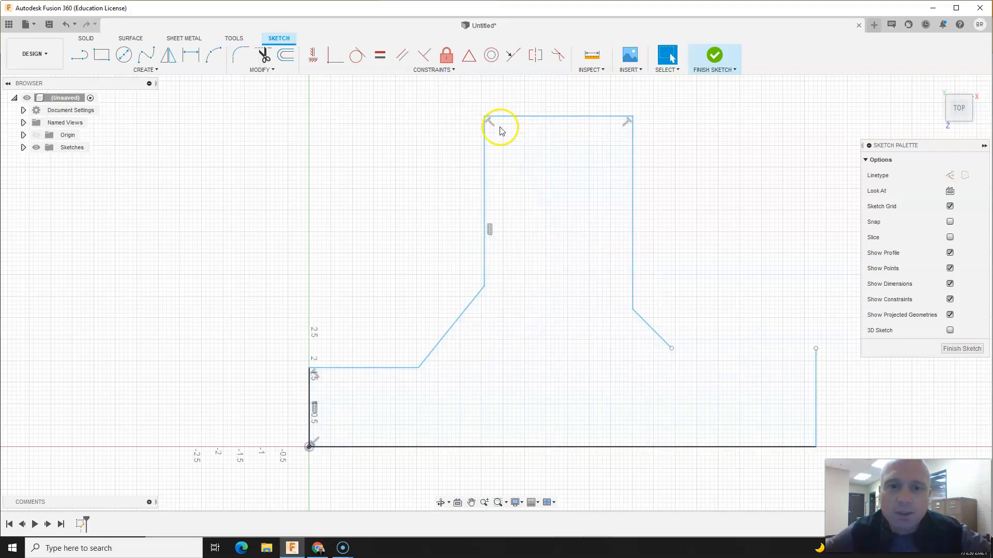
{"action": "key", "text": "ctrl+z"}
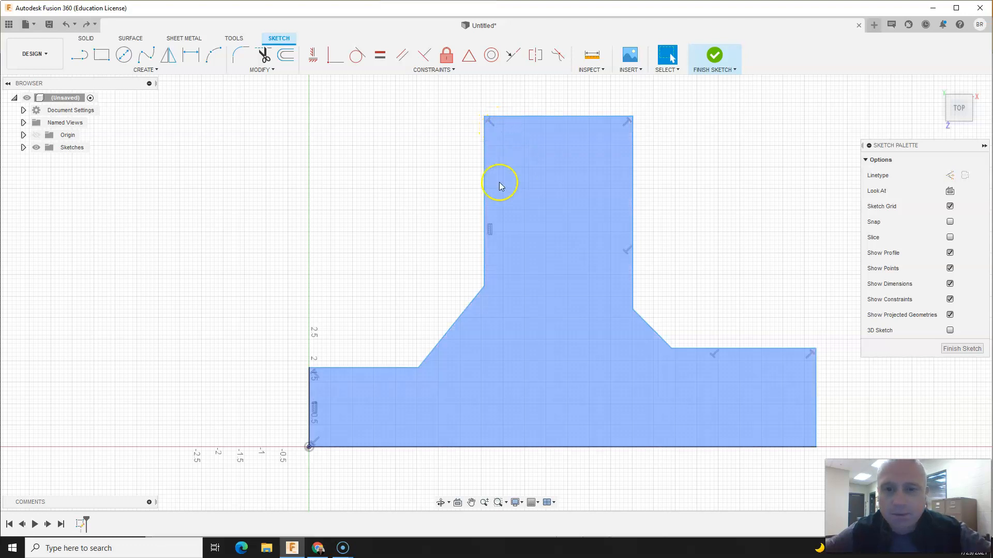
{"action": "left_click", "coordinate": [429, 197]}
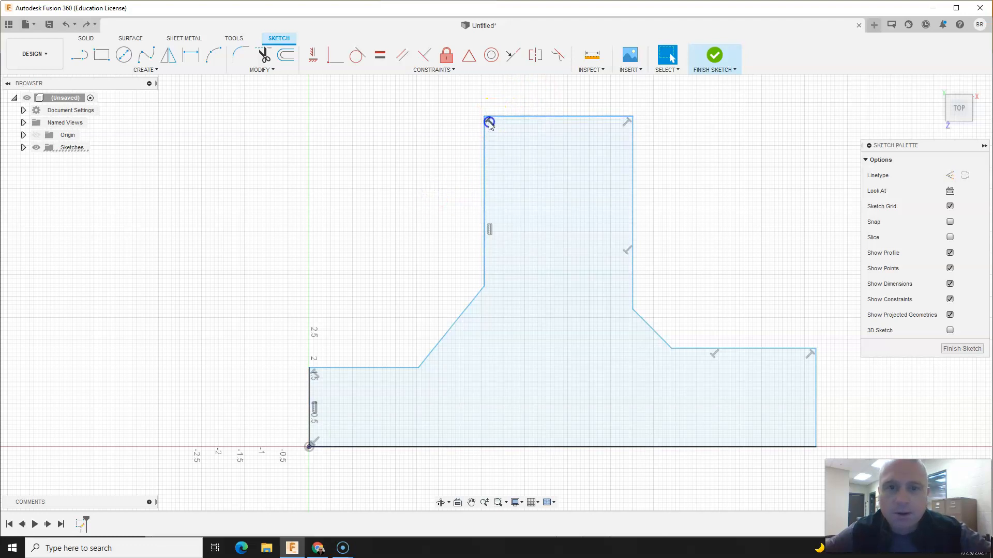
- Delete the perpendicular constraints at both upper corners of the column
{"action": "right_click", "coordinate": [489, 124]}
{"action": "left_click", "coordinate": [458, 109]}
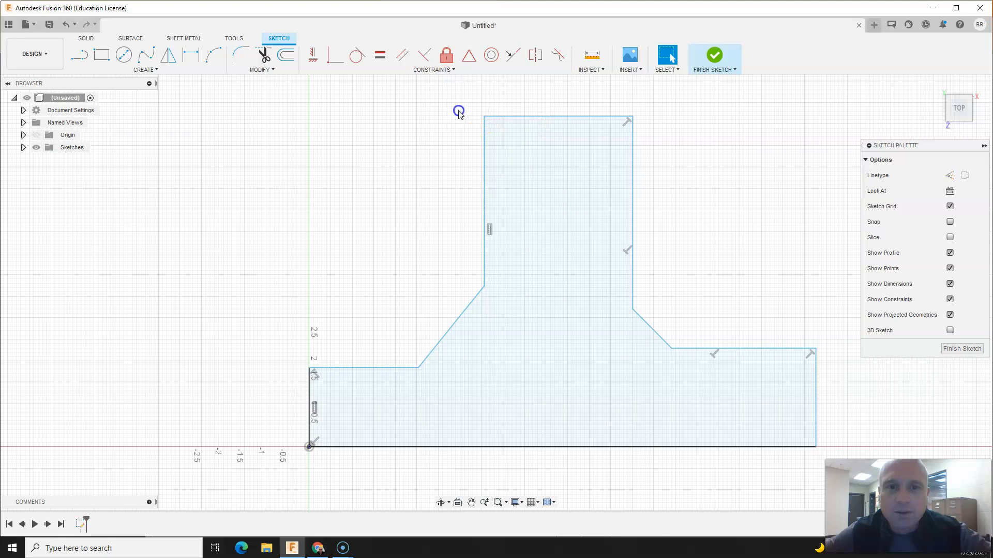
{"action": "mouse_move", "coordinate": [486, 118]}
{"action": "left_mouse_down"}
{"action": "mouse_move", "coordinate": [518, 139]}
{"action": "mouse_move", "coordinate": [547, 215]}
{"action": "mouse_move", "coordinate": [499, 279]}
{"action": "mouse_move", "coordinate": [419, 253]}
{"action": "mouse_move", "coordinate": [430, 200]}
{"action": "mouse_move", "coordinate": [525, 146]}
{"action": "mouse_move", "coordinate": [488, 119]}
{"action": "left_mouse_up"}
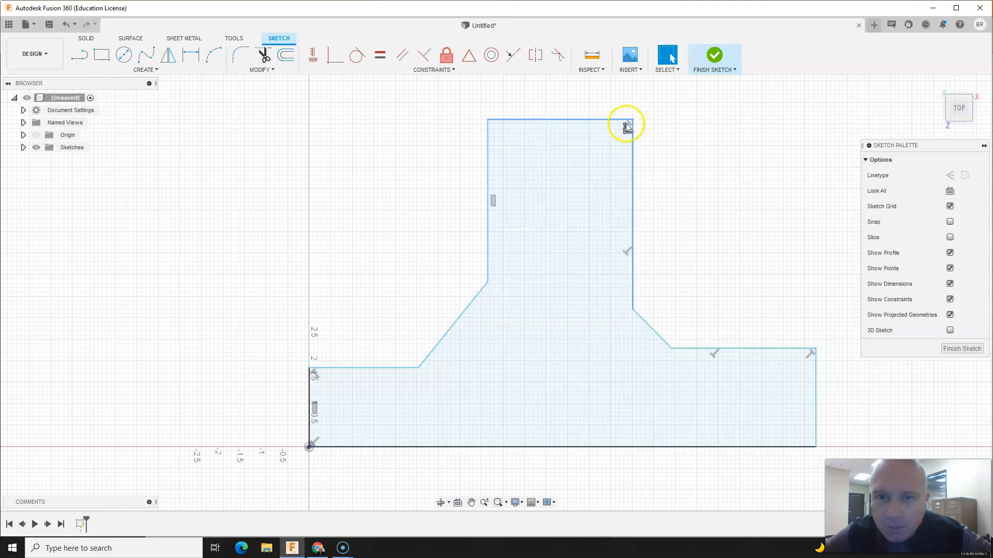
{"action": "scroll", "coordinate": [627, 130], "scroll_direction": "down", "scroll_amount": 1}
{"action": "scroll", "coordinate": [627, 130], "scroll_direction": "up", "scroll_amount": 3}
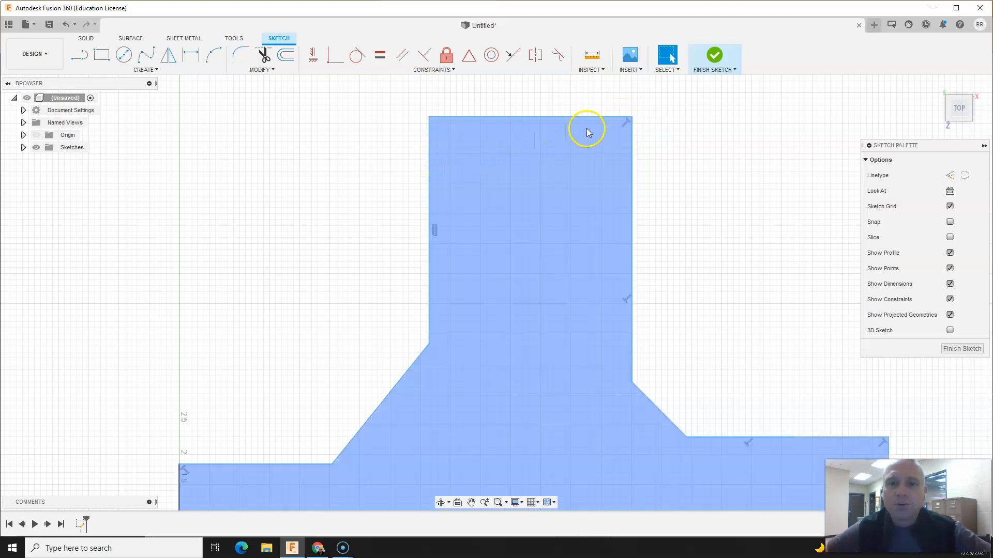
{"action": "right_click", "coordinate": [624, 124]}
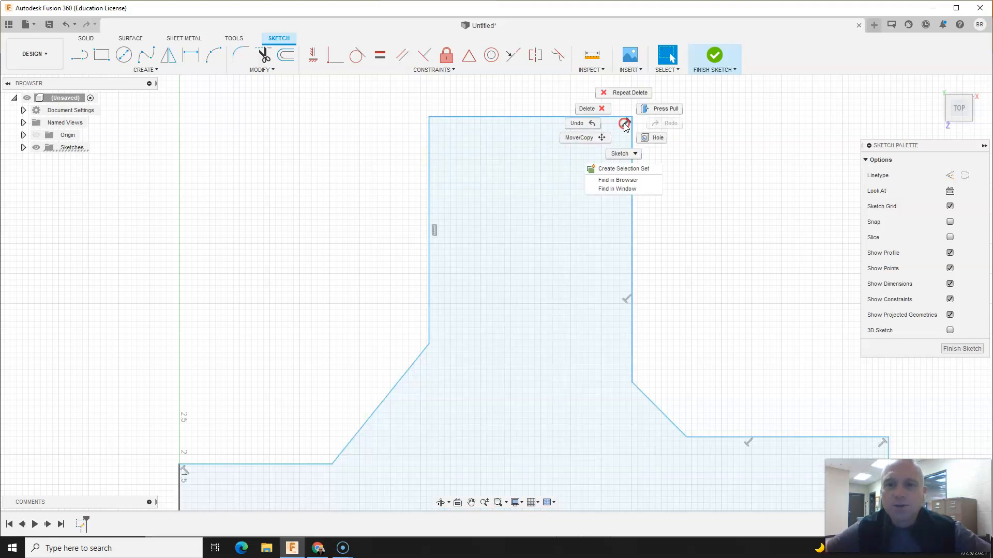
{"action": "left_click", "coordinate": [595, 111]}
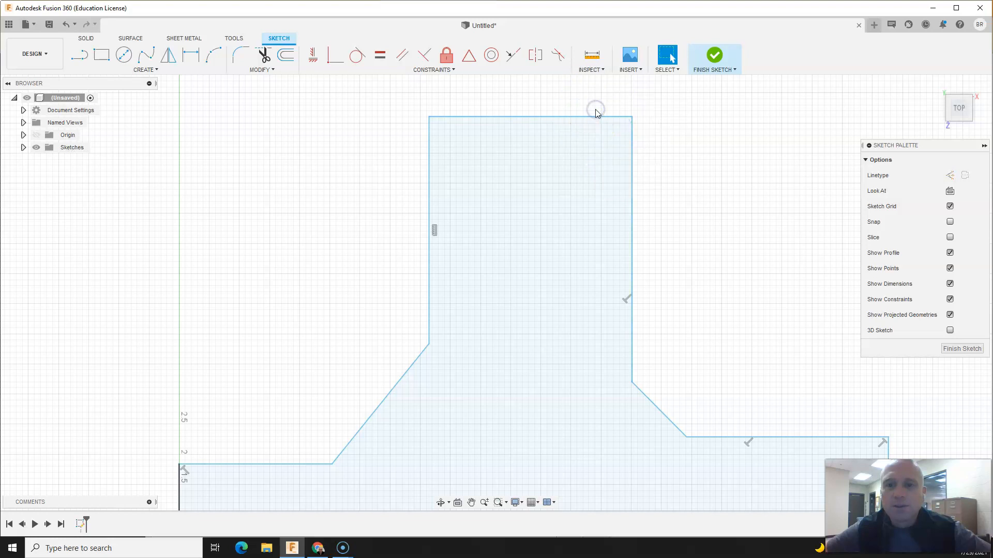
- Reposition the column's two upper corners independently so the top edge slopes up toward the right side
{"action": "mouse_move", "coordinate": [428, 117]}
{"action": "left_mouse_down"}
{"action": "mouse_move", "coordinate": [475, 141]}
{"action": "mouse_move", "coordinate": [523, 208]}
{"action": "mouse_move", "coordinate": [580, 235]}
{"action": "mouse_move", "coordinate": [454, 178]}
{"action": "mouse_move", "coordinate": [284, 151]}
{"action": "mouse_move", "coordinate": [312, 122]}
{"action": "mouse_move", "coordinate": [383, 137]}
{"action": "left_mouse_up"}
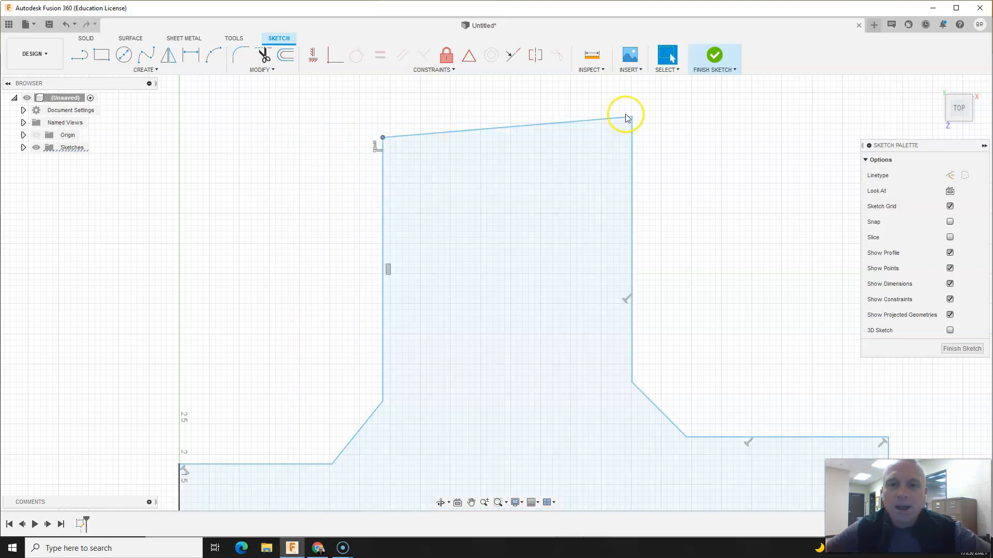
{"action": "left_click_drag", "start_coordinate": [631, 118], "coordinate": [549, 224]}
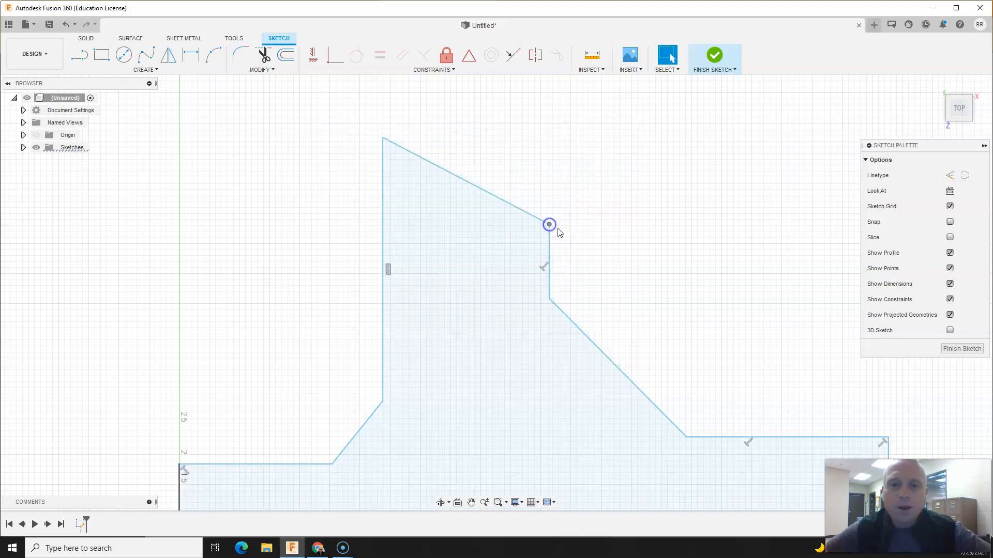
{"action": "scroll", "coordinate": [360, 237], "scroll_direction": "down", "scroll_amount": 5}
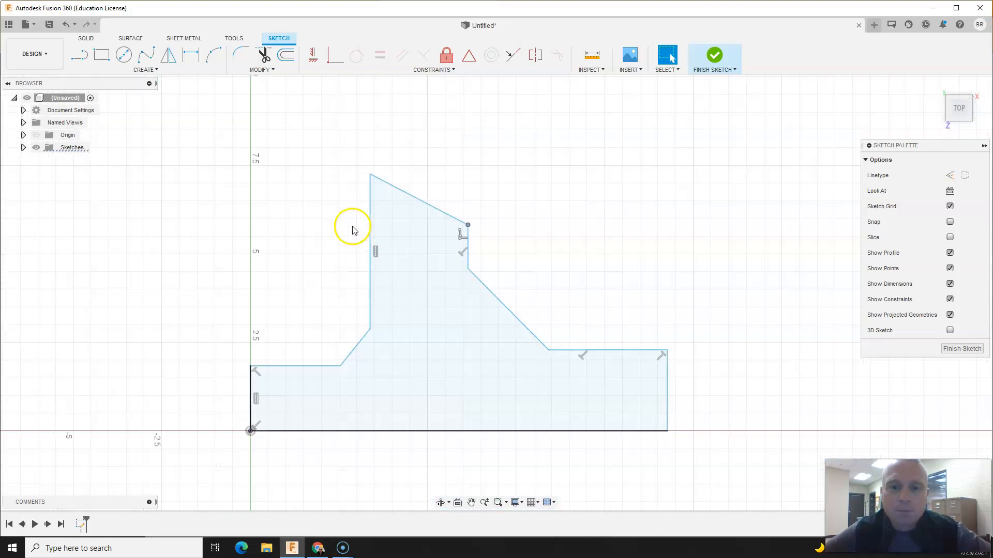
{"action": "left_click", "coordinate": [443, 373]}
{"action": "left_click", "coordinate": [309, 482]}
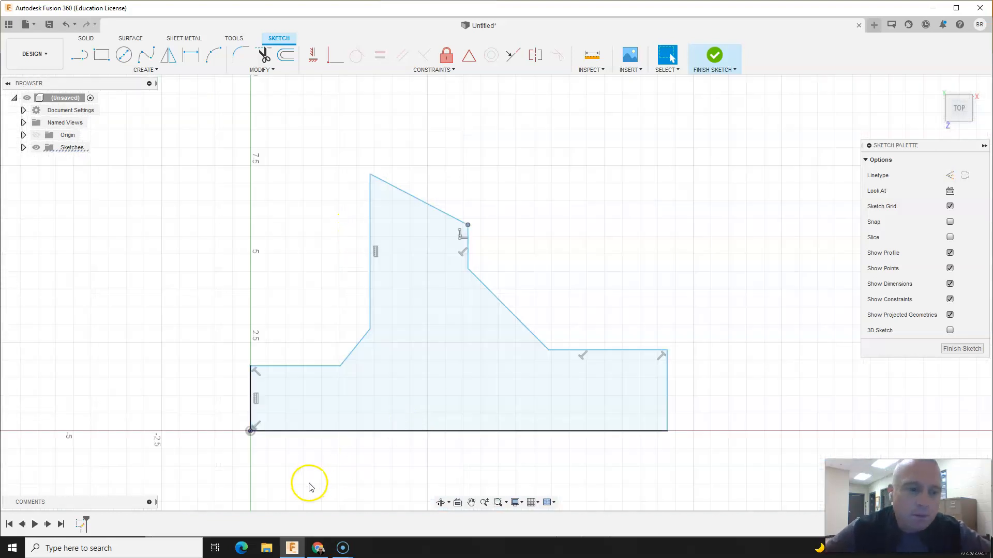
{"action": "left_click_drag", "start_coordinate": [470, 226], "coordinate": [542, 170]}
{"action": "left_click", "coordinate": [482, 186]}
{"action": "left_click_drag", "start_coordinate": [371, 174], "coordinate": [439, 165]}
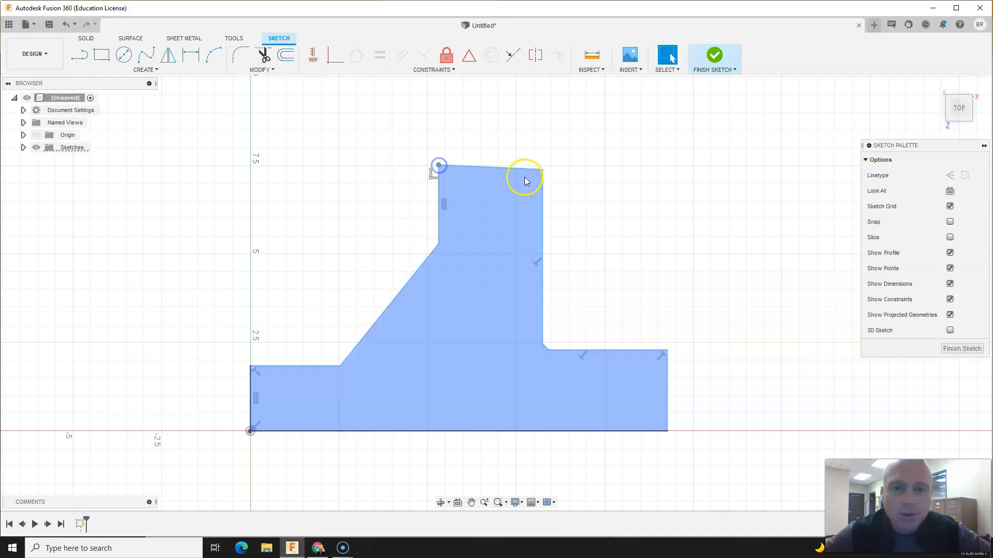
{"action": "mouse_move", "coordinate": [542, 171]}
{"action": "left_mouse_down"}
{"action": "mouse_move", "coordinate": [501, 186]}
{"action": "mouse_move", "coordinate": [523, 150]}
{"action": "mouse_move", "coordinate": [522, 122]}
{"action": "left_mouse_up"}
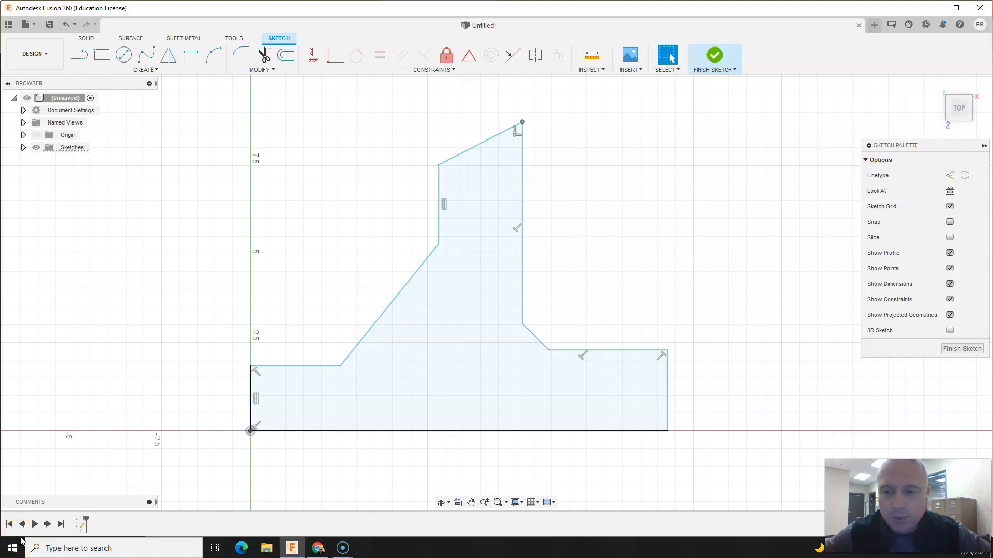
{"action": "left_click", "coordinate": [444, 205]}
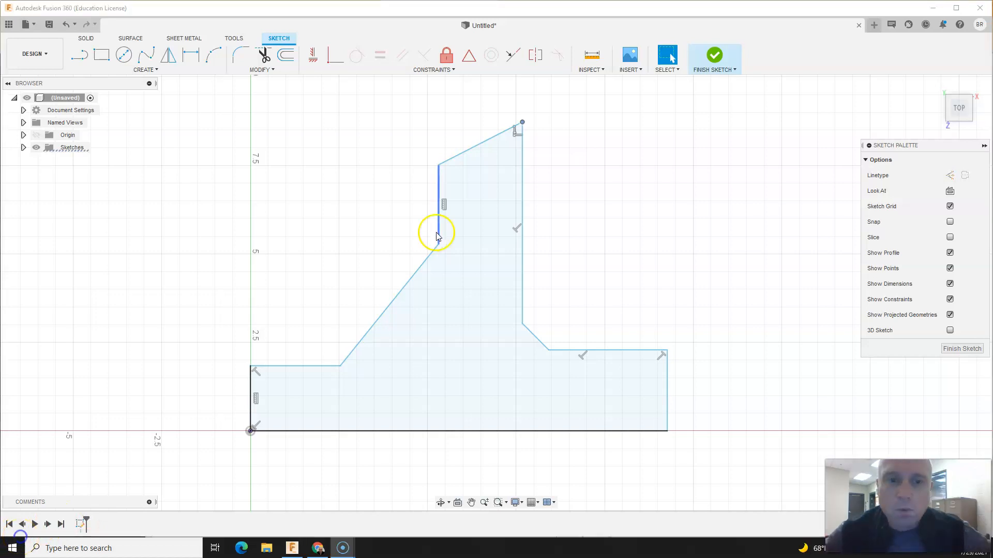
{"action": "scroll", "coordinate": [444, 206], "scroll_direction": "up", "scroll_amount": 2}
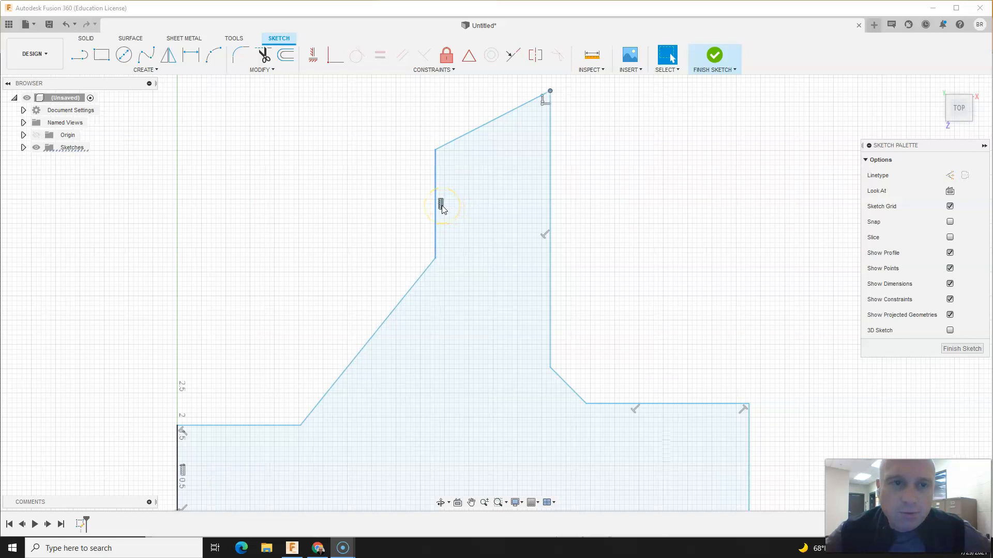
{"action": "right_click", "coordinate": [443, 208]}
{"action": "left_click", "coordinate": [409, 191]}
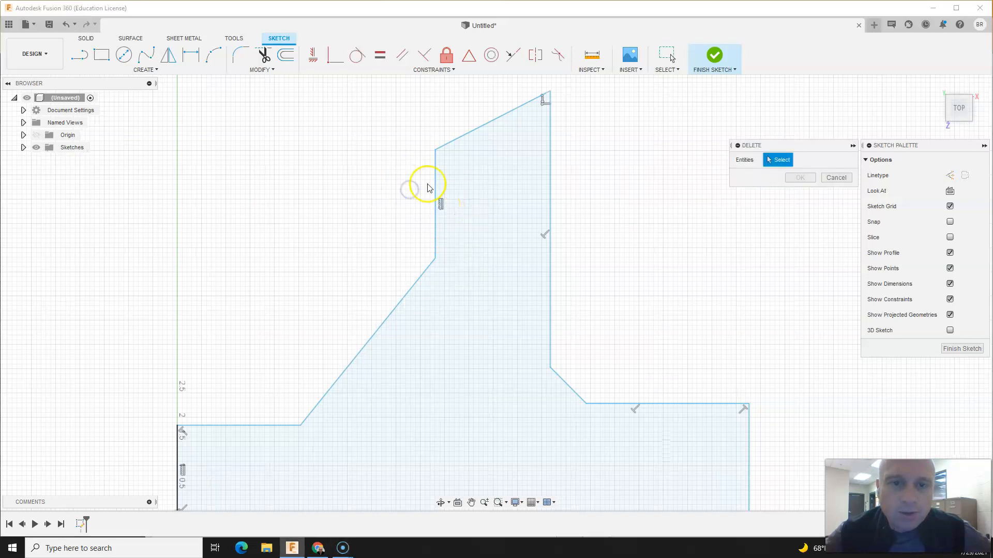
{"action": "left_click", "coordinate": [791, 178]}
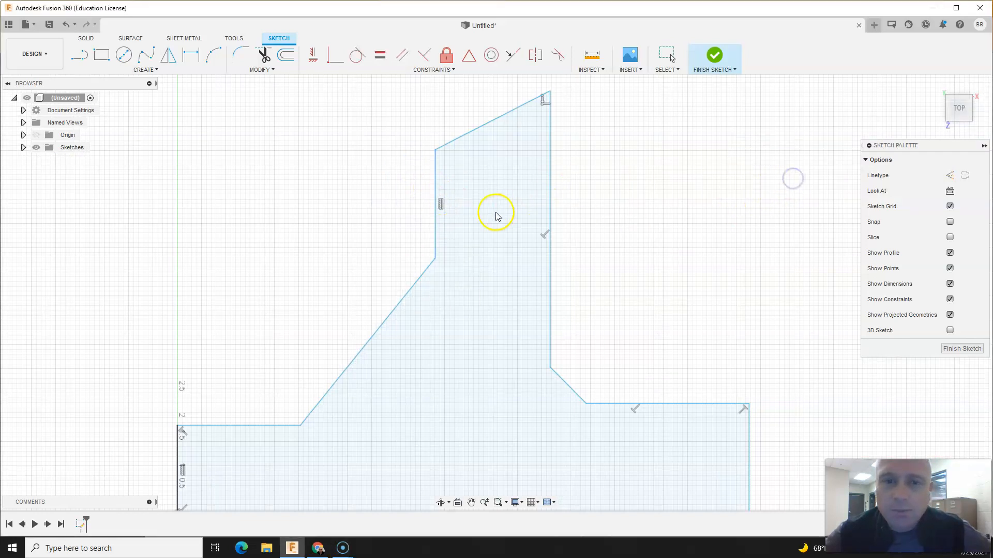
{"action": "right_click", "coordinate": [394, 215]}
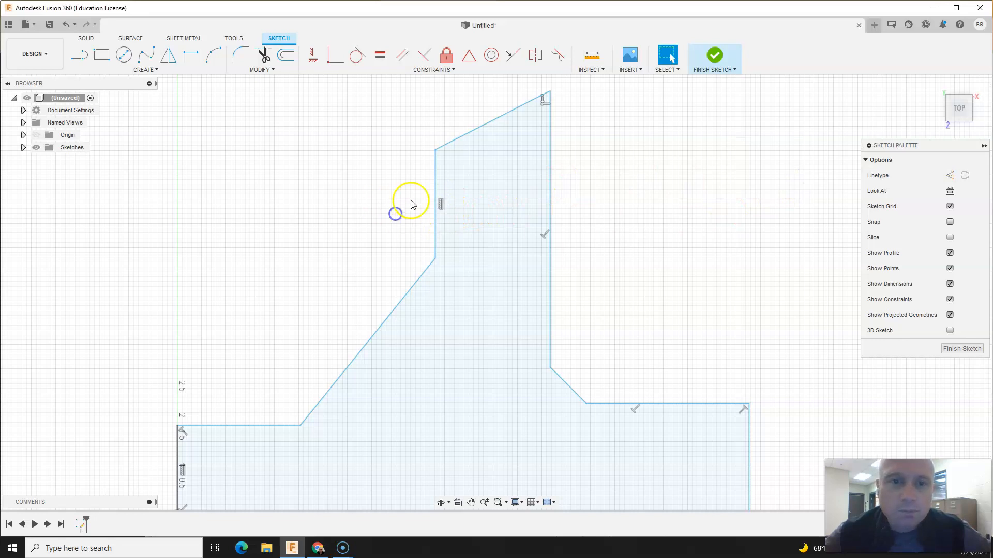
{"action": "right_click", "coordinate": [382, 200]}
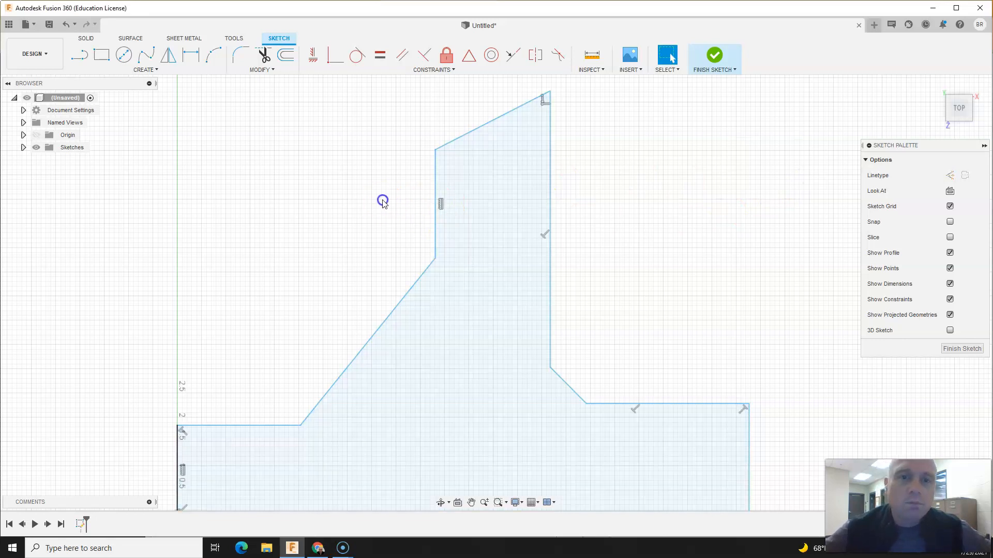
- Delete the vertical constraint on the column's left line and reposition its endpoints so the line leans outward at its upper end
{"action": "right_click", "coordinate": [442, 207]}
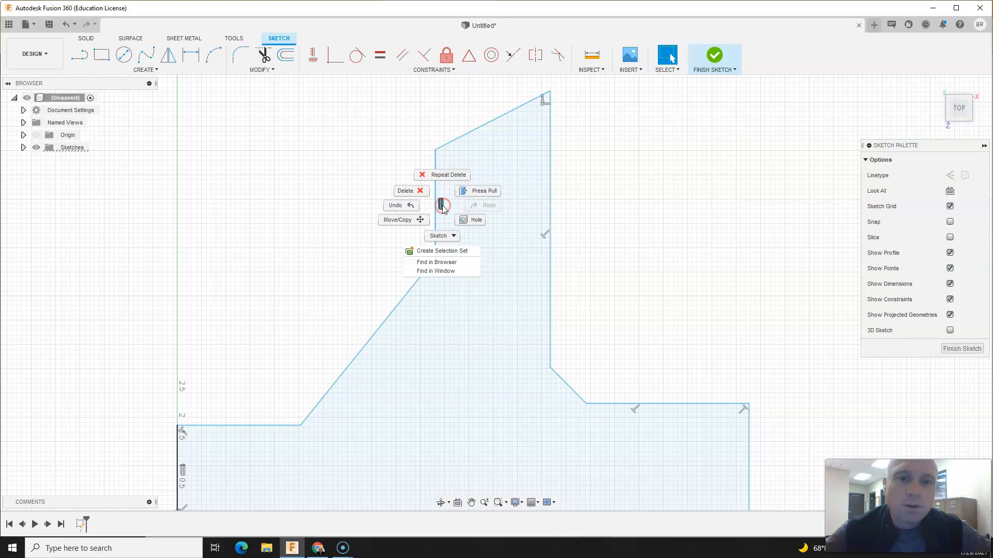
{"action": "left_click", "coordinate": [413, 192]}
{"action": "mouse_move", "coordinate": [435, 151]}
{"action": "left_mouse_down"}
{"action": "mouse_move", "coordinate": [479, 182]}
{"action": "mouse_move", "coordinate": [499, 215]}
{"action": "mouse_move", "coordinate": [405, 175]}
{"action": "mouse_move", "coordinate": [288, 236]}
{"action": "mouse_move", "coordinate": [237, 162]}
{"action": "mouse_move", "coordinate": [488, 187]}
{"action": "mouse_move", "coordinate": [432, 162]}
{"action": "left_mouse_up"}
{"action": "mouse_move", "coordinate": [437, 262]}
{"action": "left_mouse_down"}
{"action": "mouse_move", "coordinate": [481, 326]}
{"action": "mouse_move", "coordinate": [295, 277]}
{"action": "mouse_move", "coordinate": [475, 328]}
{"action": "mouse_move", "coordinate": [387, 317]}
{"action": "mouse_move", "coordinate": [432, 317]}
{"action": "left_mouse_up"}
{"action": "scroll", "coordinate": [275, 285], "scroll_direction": "down", "scroll_amount": 1}
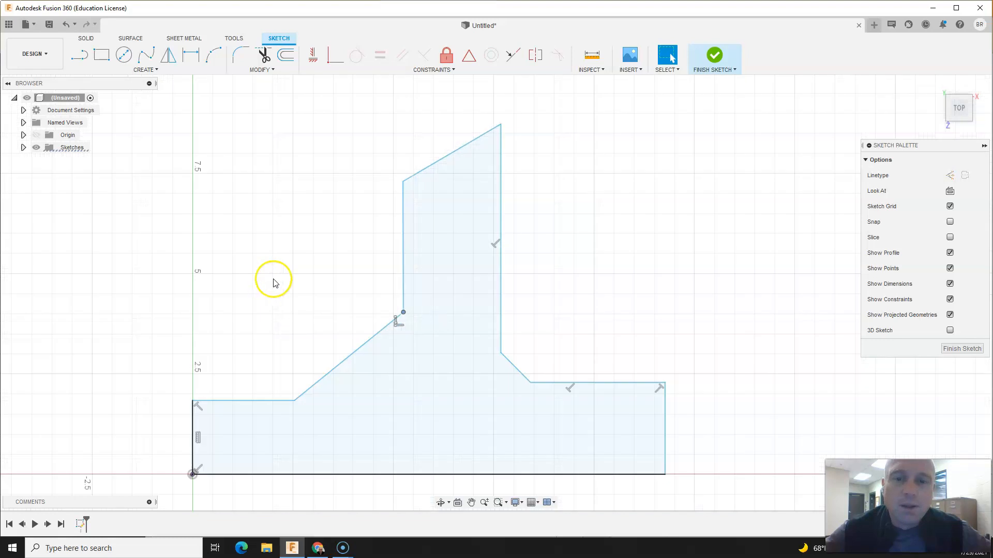
{"action": "left_click_drag", "start_coordinate": [401, 183], "coordinate": [329, 210]}
{"action": "scroll", "coordinate": [675, 302], "scroll_direction": "down", "scroll_amount": 1}
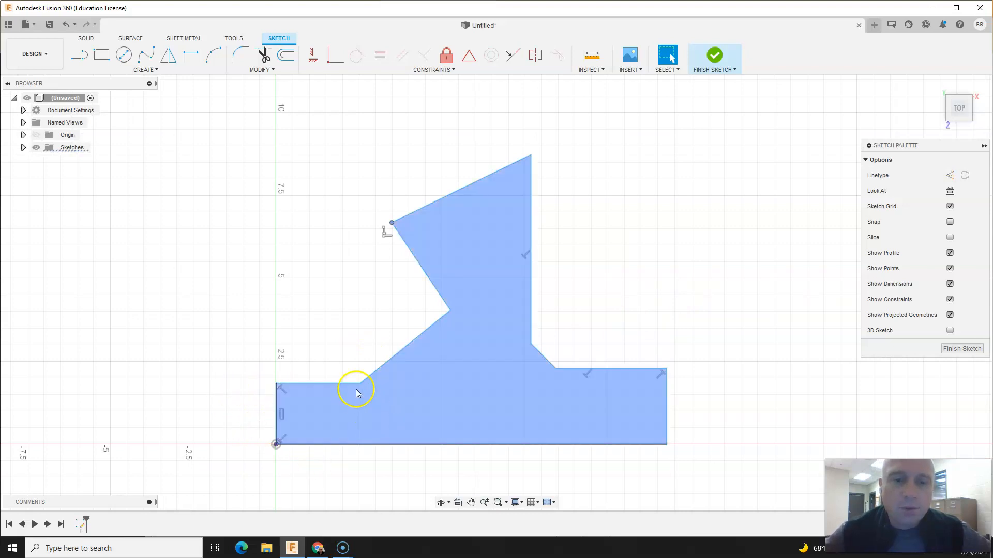
- Apply the Horizontal/Vertical constraint to the column's leaning left line and to its sloped top edge
{"action": "left_click", "coordinate": [313, 57]}
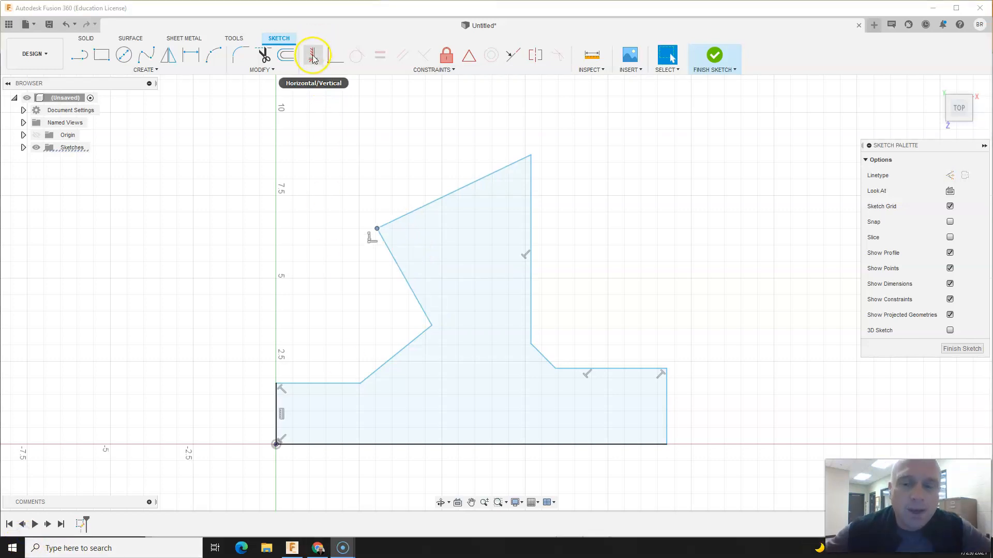
{"action": "left_click", "coordinate": [313, 56]}
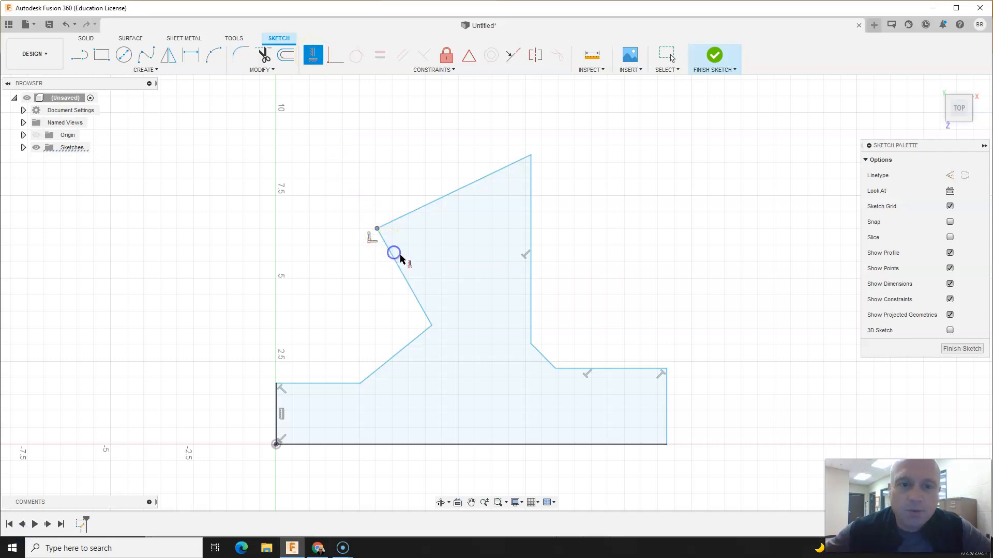
{"action": "key", "text": "Escape"}
{"action": "left_click", "coordinate": [371, 238]}
{"action": "key", "text": "Delete"}
{"action": "left_click", "coordinate": [312, 58]}
{"action": "left_click", "coordinate": [391, 249]}
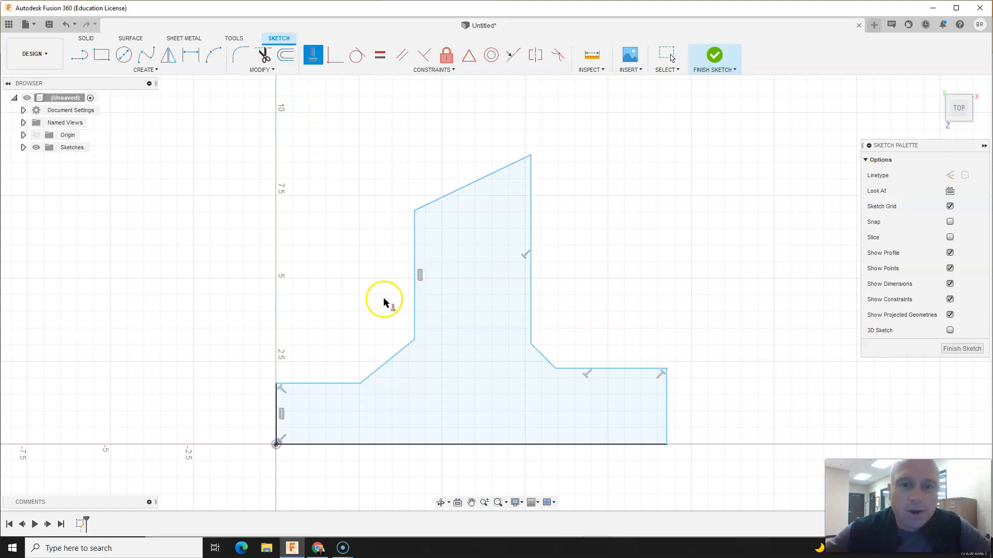
{"action": "left_click", "coordinate": [490, 176]}
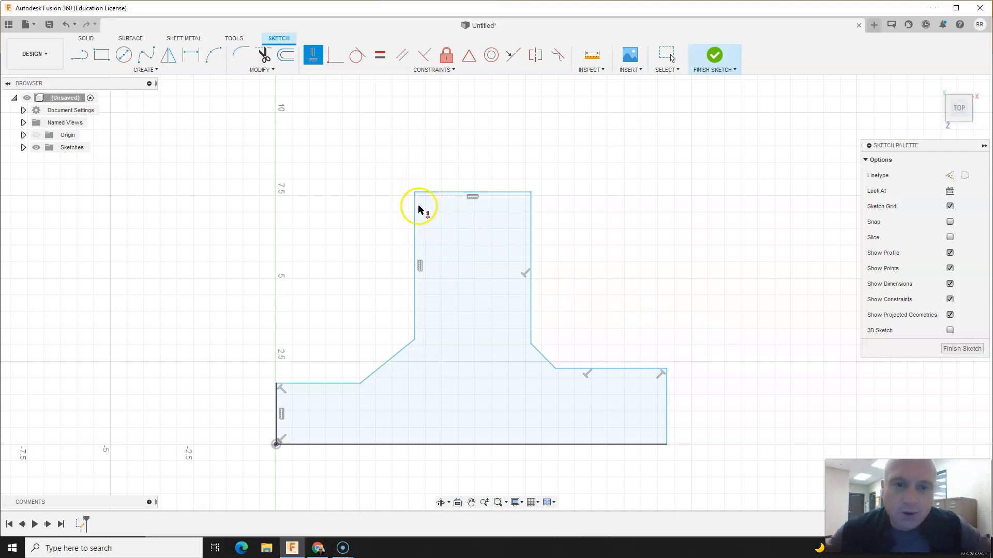
{"action": "key", "text": "Escape"}
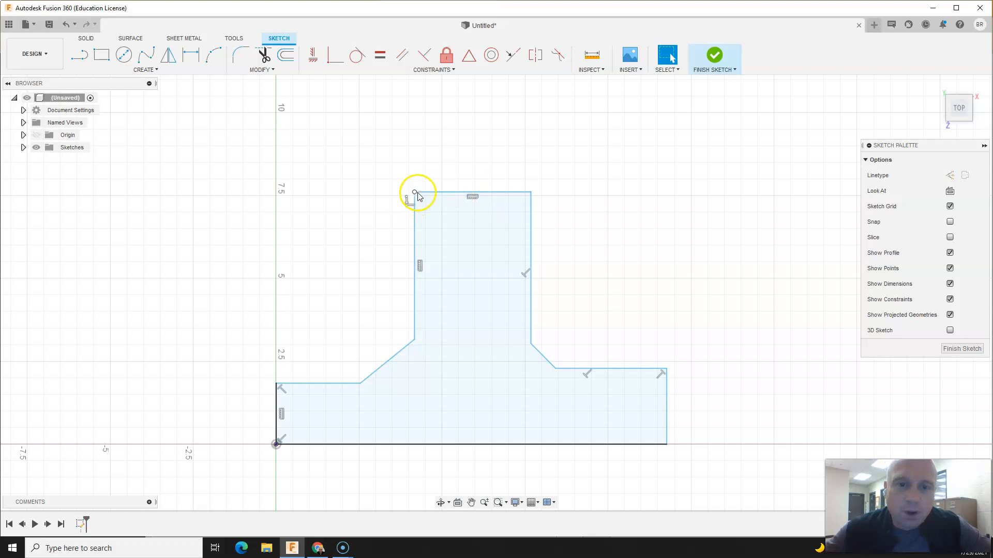
- Move the column's upper-left corner up and outward, and delete the horizontal constraint on its top edge and the vertical constraint on its left line
{"action": "mouse_move", "coordinate": [415, 193]}
{"action": "left_mouse_down"}
{"action": "mouse_move", "coordinate": [465, 232]}
{"action": "mouse_move", "coordinate": [350, 204]}
{"action": "mouse_move", "coordinate": [305, 150]}
{"action": "mouse_move", "coordinate": [454, 160]}
{"action": "mouse_move", "coordinate": [396, 172]}
{"action": "left_mouse_up"}
{"action": "left_click", "coordinate": [430, 183]}
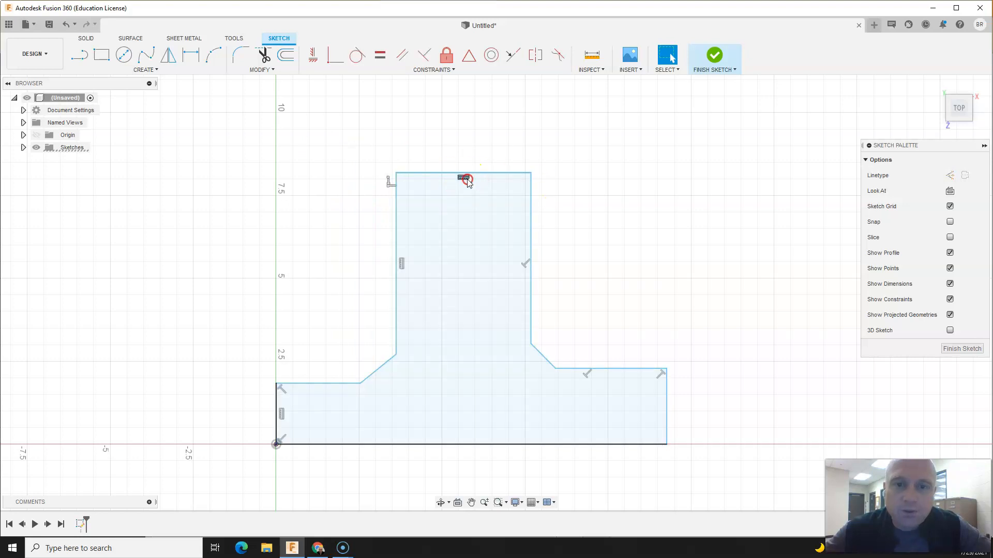
{"action": "right_click", "coordinate": [466, 181]}
{"action": "left_click", "coordinate": [416, 248]}
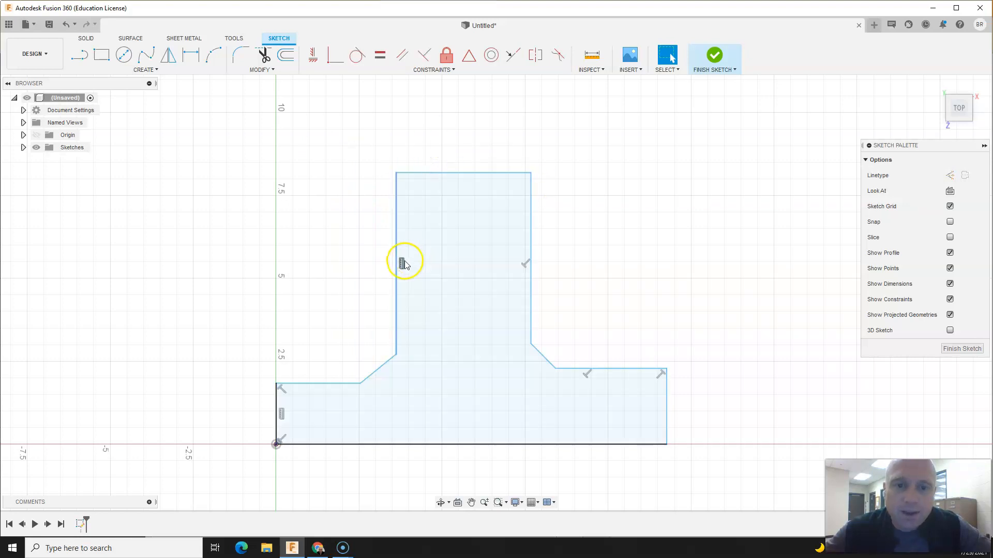
{"action": "right_click", "coordinate": [402, 264]}
{"action": "left_click", "coordinate": [370, 250]}
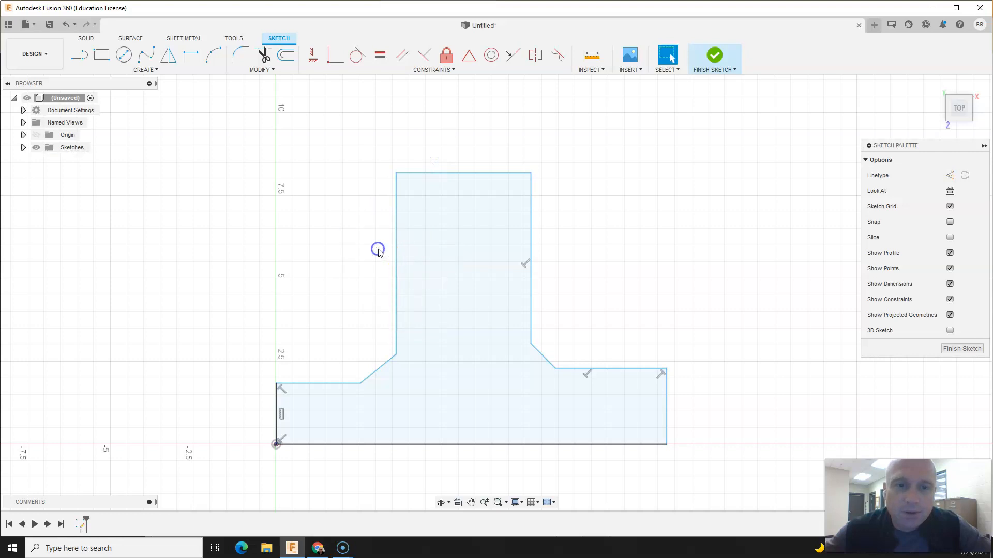
- Move the column's upper-left corner down and inward so the left line leans and the top edge slopes
{"action": "left_click", "coordinate": [496, 230]}
{"action": "left_click_drag", "start_coordinate": [396, 174], "coordinate": [419, 193]}
{"action": "left_click", "coordinate": [469, 137]}
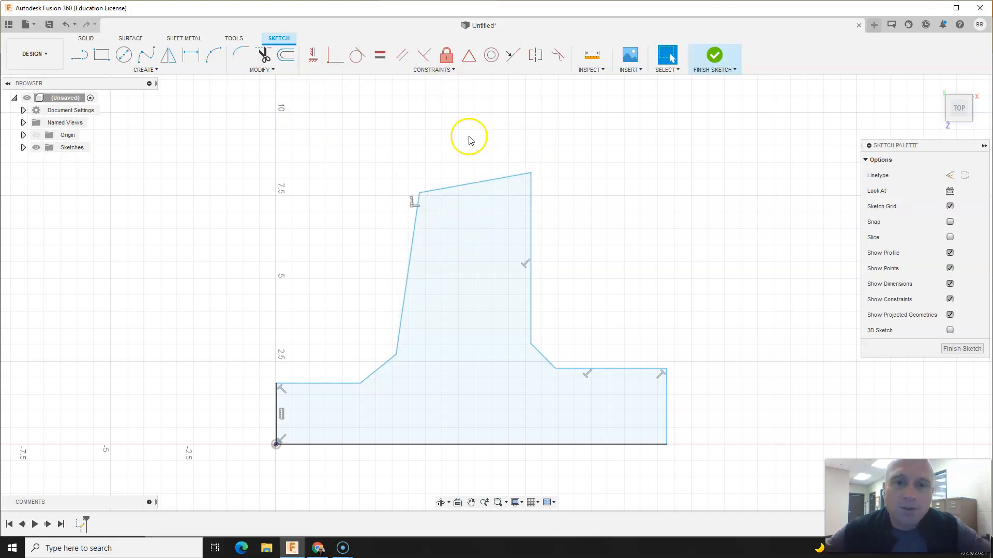
- Apply a Perpendicular constraint between the column's left line and top edge, and a Horizontal/Vertical constraint to the left line
{"action": "left_click", "coordinate": [421, 55]}
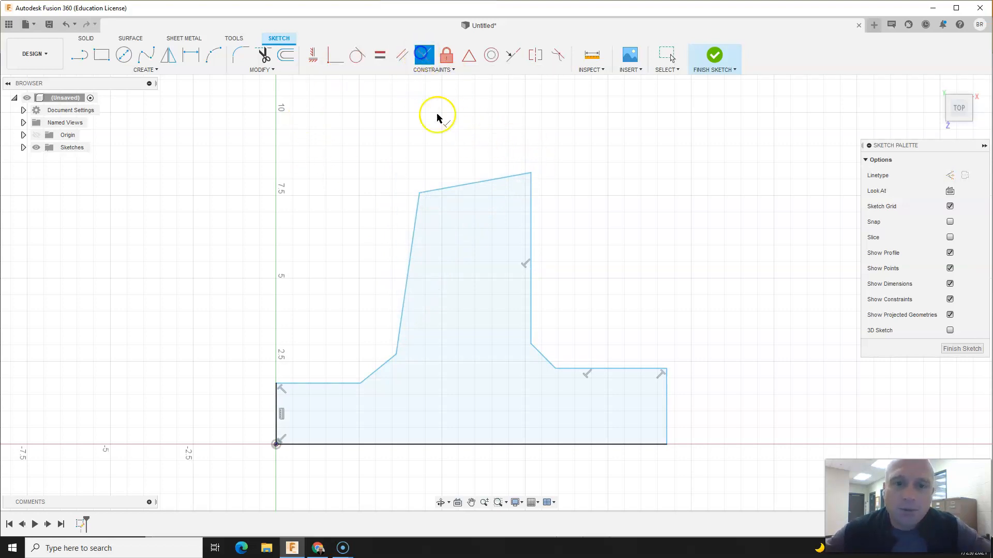
{"action": "left_click", "coordinate": [432, 194]}
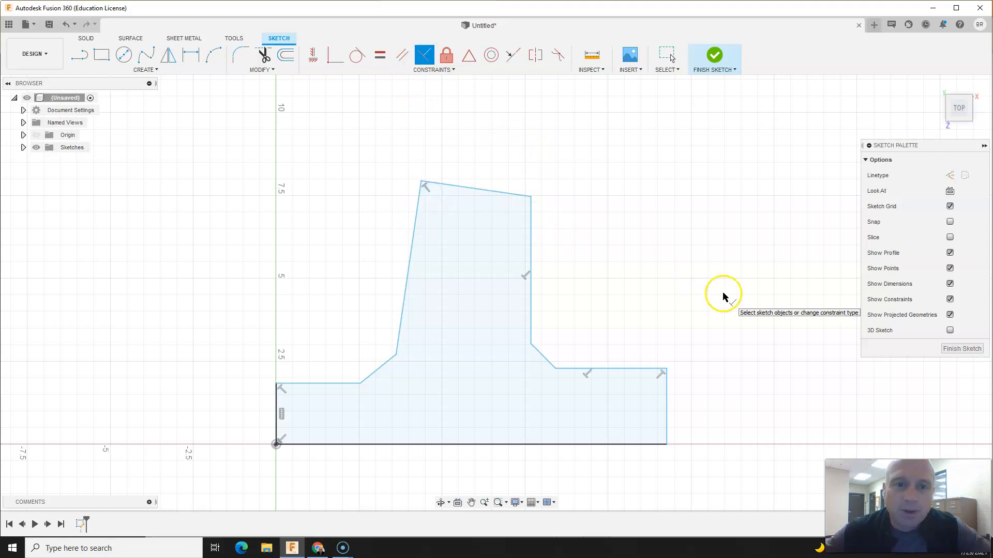
{"action": "left_click", "coordinate": [312, 55]}
{"action": "left_click", "coordinate": [415, 221]}
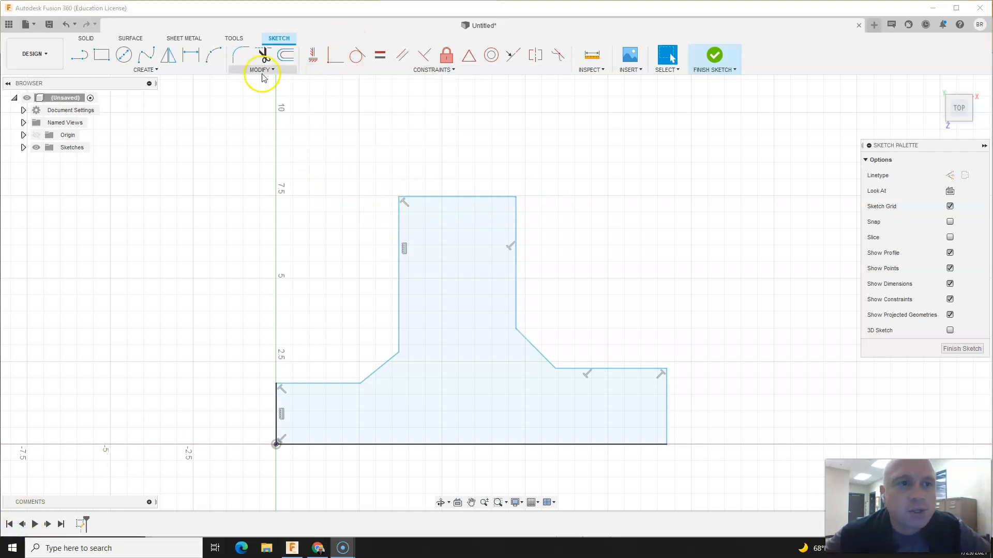
- Draw a separate diagonal line beside the column's right side, sloping down away from it
{"action": "left_click", "coordinate": [83, 55]}
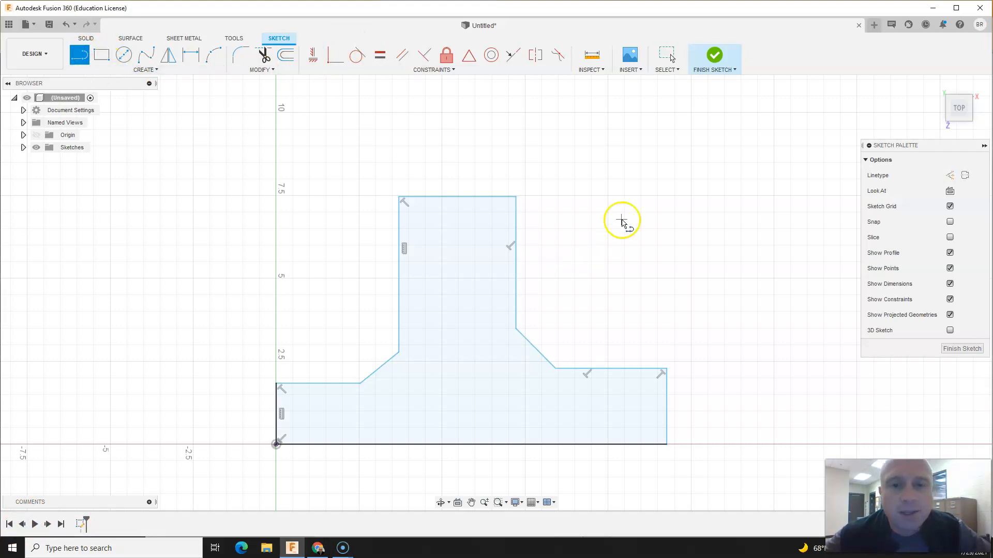
{"action": "left_click", "coordinate": [579, 123]}
{"action": "left_click", "coordinate": [762, 282]}
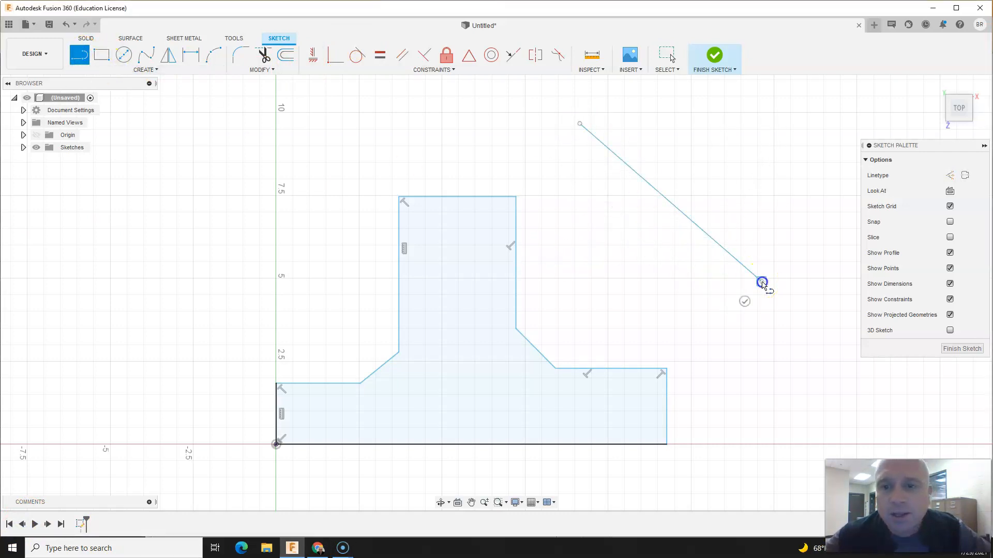
{"action": "key", "text": "Escape"}
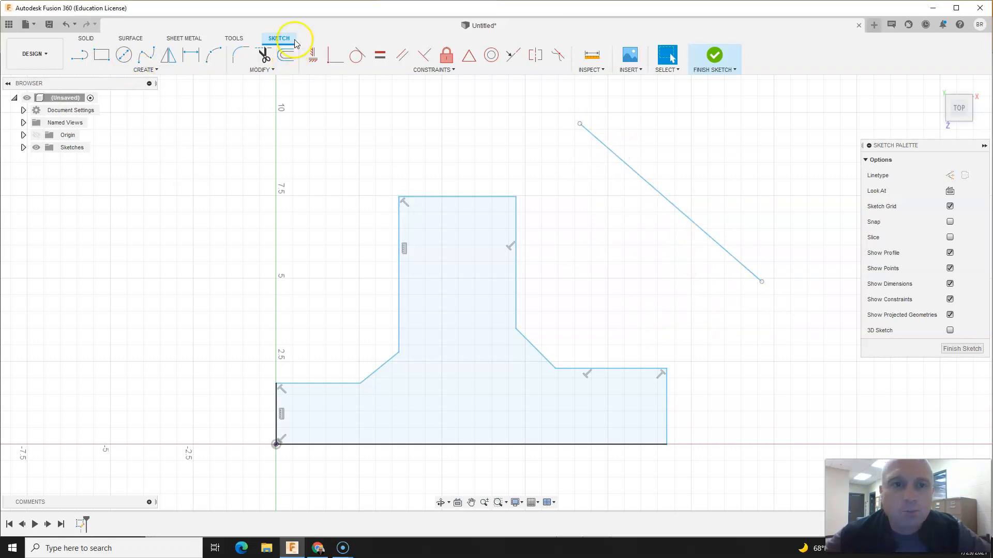
- Apply a Coincident constraint between the diagonal line's upper endpoint and the column's right line
{"action": "left_click", "coordinate": [330, 56]}
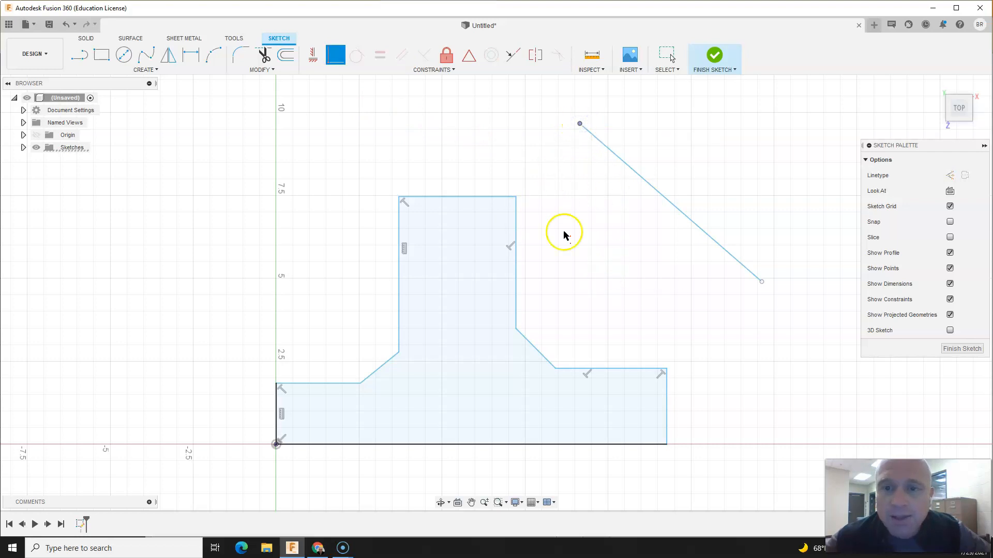
{"action": "left_click", "coordinate": [517, 228]}
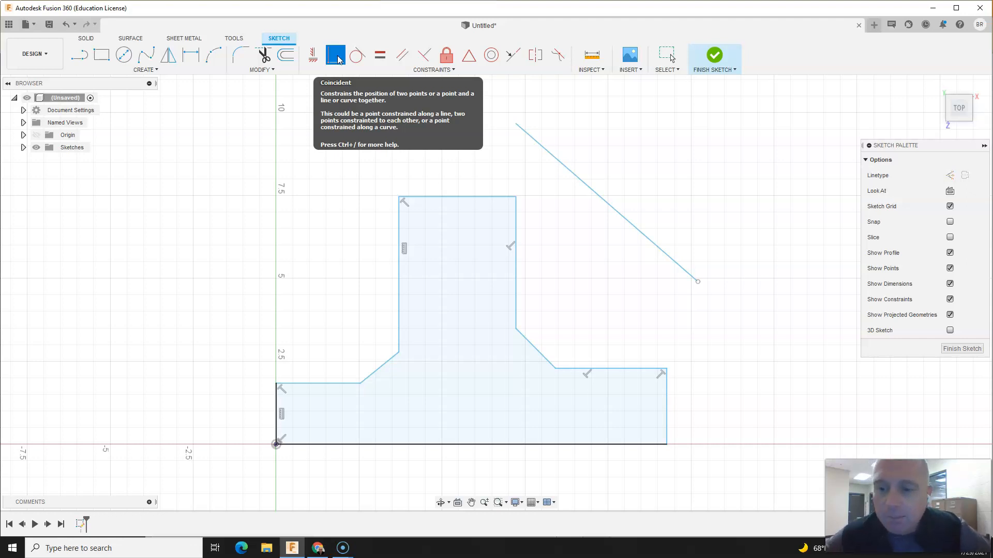
{"action": "left_click", "coordinate": [503, 239]}
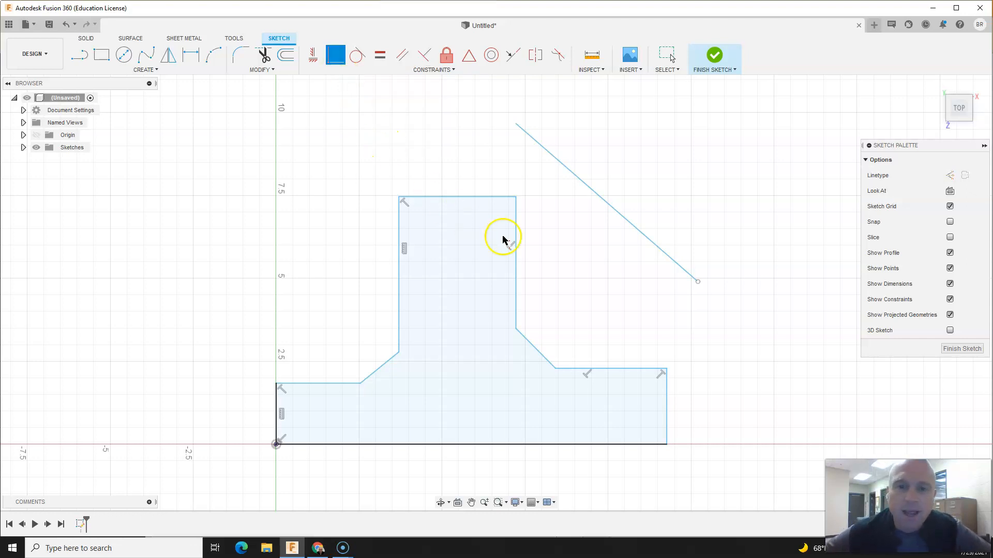
- Move the diagonal line around to test the coincident constraint, leaving its upper endpoint slightly above the column's top edge
{"action": "left_click", "coordinate": [538, 144]}
{"action": "left_click_drag", "start_coordinate": [582, 275], "coordinate": [575, 102]}
{"action": "left_click", "coordinate": [542, 200]}
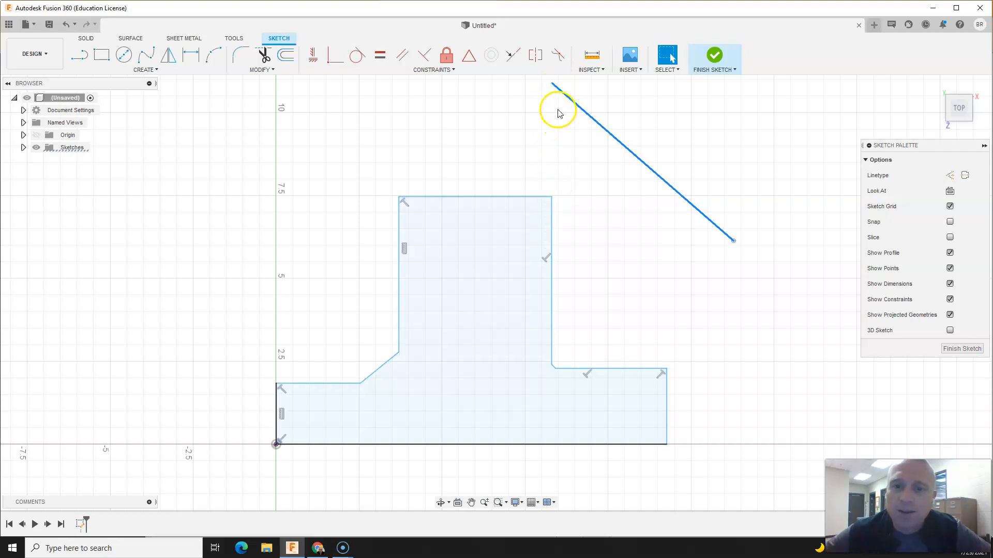
{"action": "mouse_move", "coordinate": [569, 99]}
{"action": "left_mouse_down"}
{"action": "mouse_move", "coordinate": [498, 257]}
{"action": "mouse_move", "coordinate": [545, 181]}
{"action": "mouse_move", "coordinate": [532, 208]}
{"action": "mouse_move", "coordinate": [542, 194]}
{"action": "left_mouse_up"}
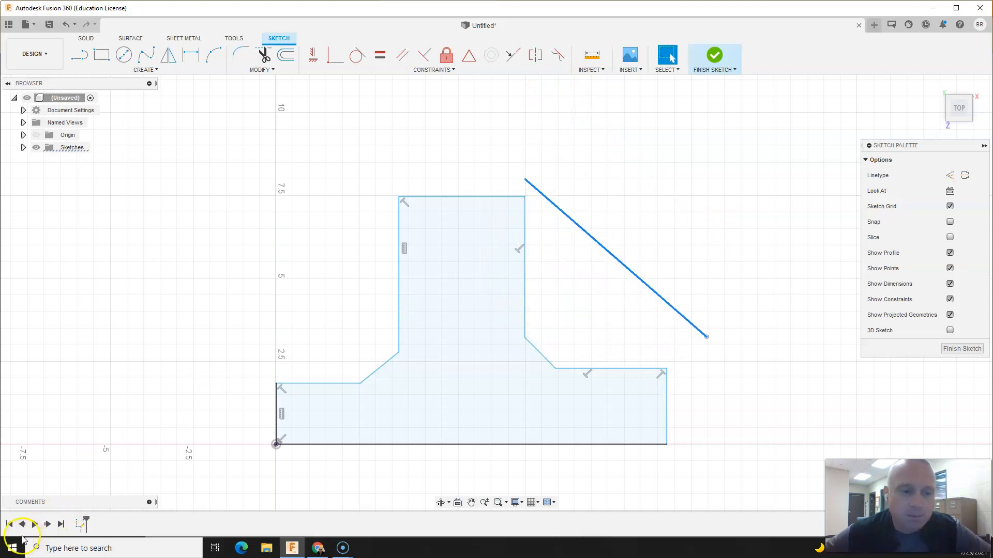
- Draw a center-diameter circle left of the column, overlapping the vertical axis near the height of the column's top
{"action": "left_click", "coordinate": [124, 55]}
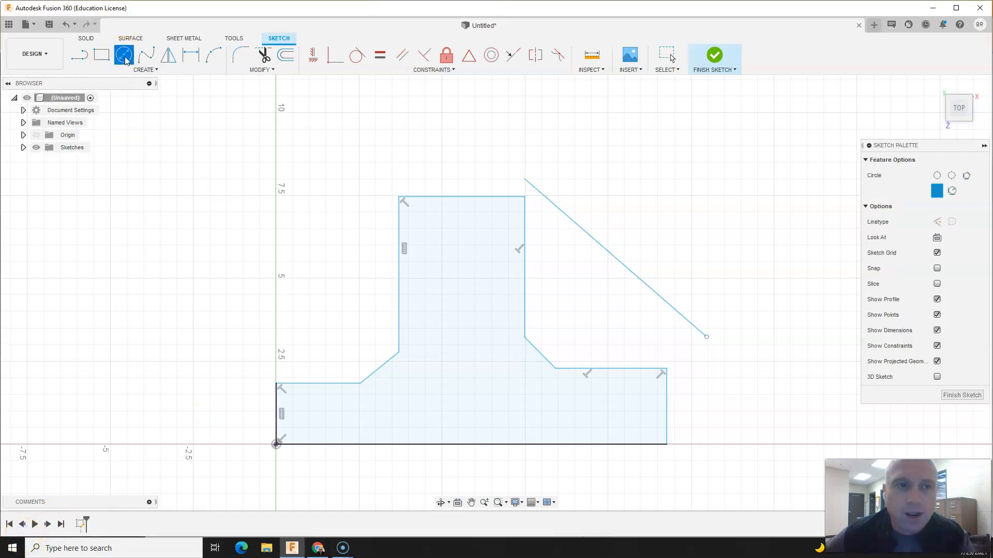
{"action": "left_click", "coordinate": [232, 202]}
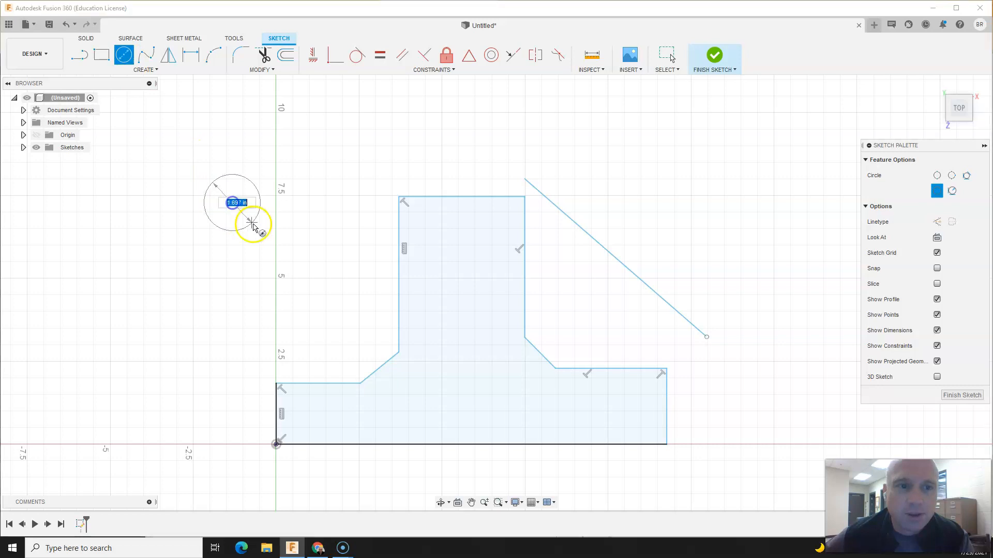
{"action": "left_click", "coordinate": [271, 239]}
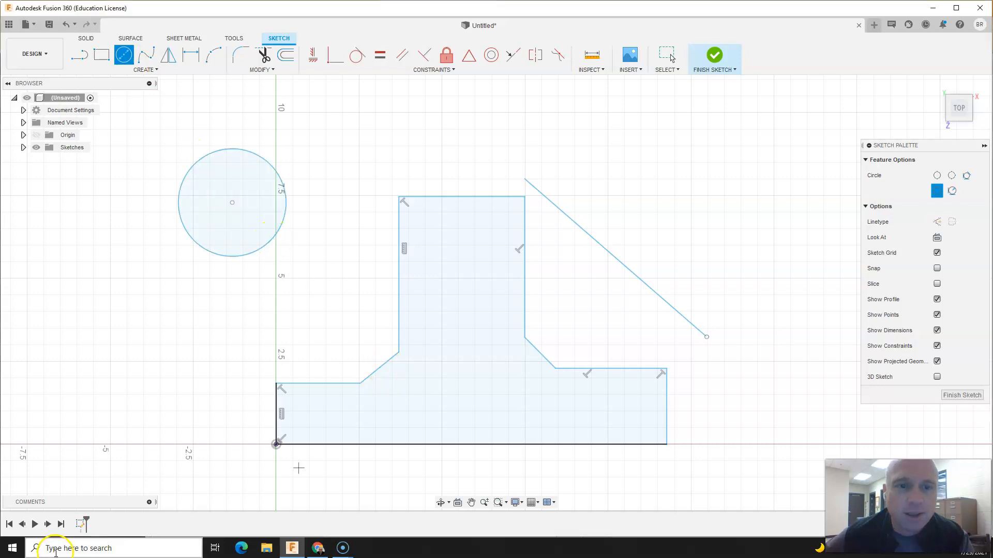
- Apply a Tangent constraint between the circle and the column's left vertical line
{"action": "left_click", "coordinate": [355, 65]}
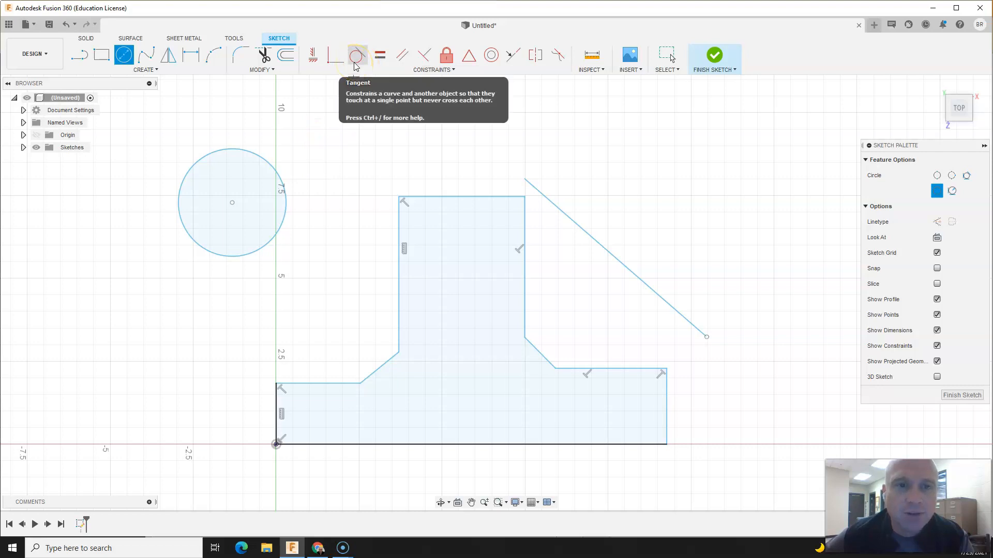
{"action": "left_click", "coordinate": [267, 169]}
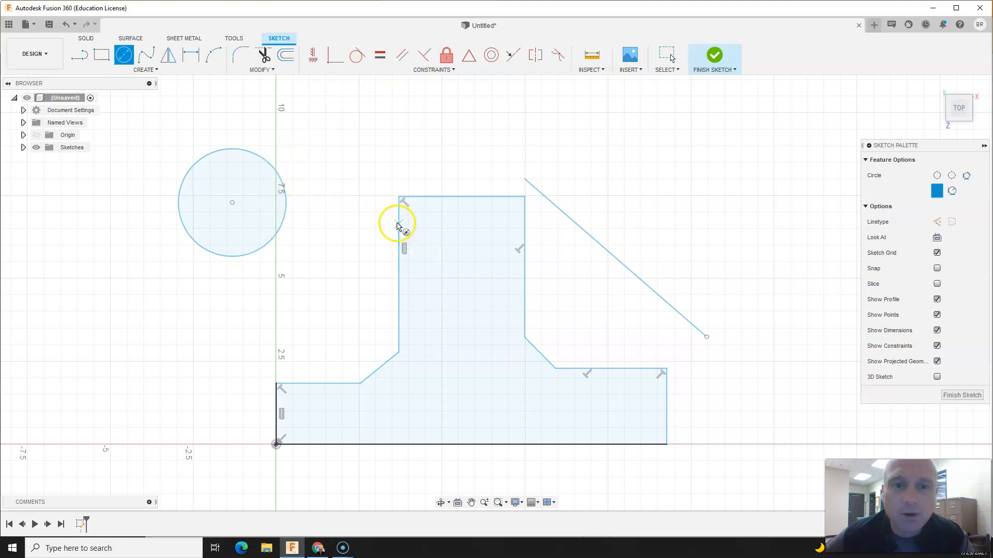
{"action": "left_click", "coordinate": [354, 57]}
{"action": "left_click", "coordinate": [276, 174]}
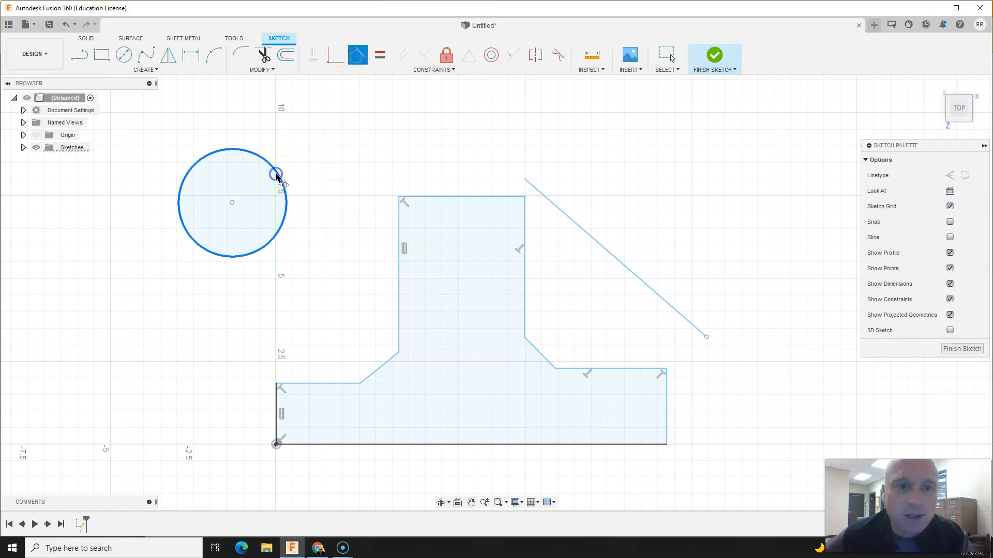
{"action": "left_click", "coordinate": [397, 223]}
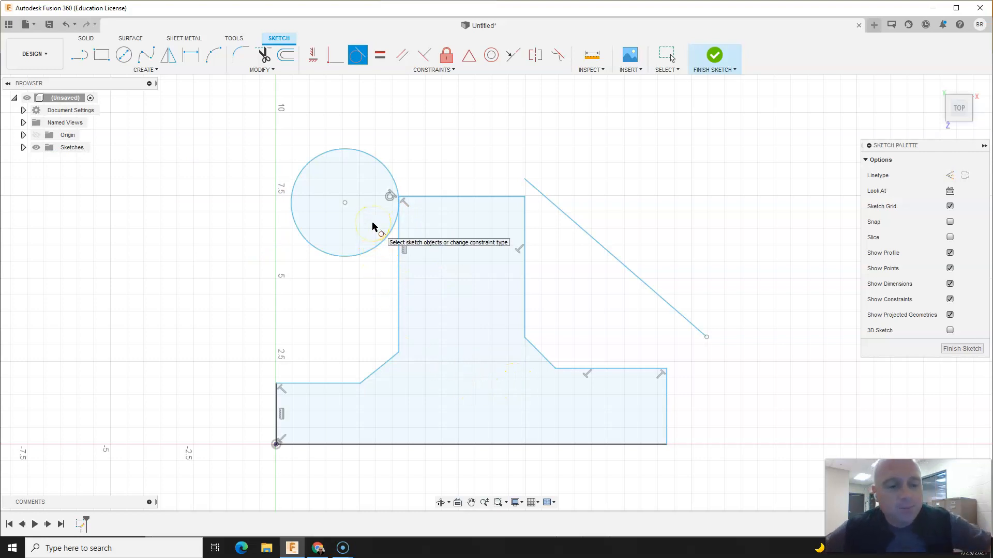
- Enlarge the circle so it pushes the tangent left line of the column inward
{"action": "key", "text": "Escape"}
{"action": "left_click", "coordinate": [377, 238]}
{"action": "left_click_drag", "start_coordinate": [373, 249], "coordinate": [426, 222]}
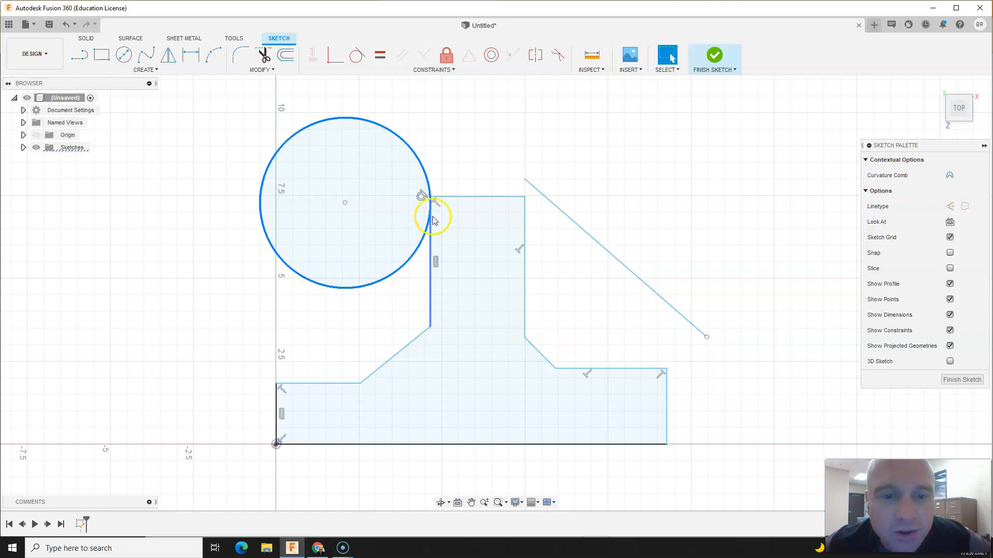
- Apply a Tangent constraint between the circle and the slanted line below the column's left side, and enlarge the circle further
{"action": "left_click", "coordinate": [357, 55]}
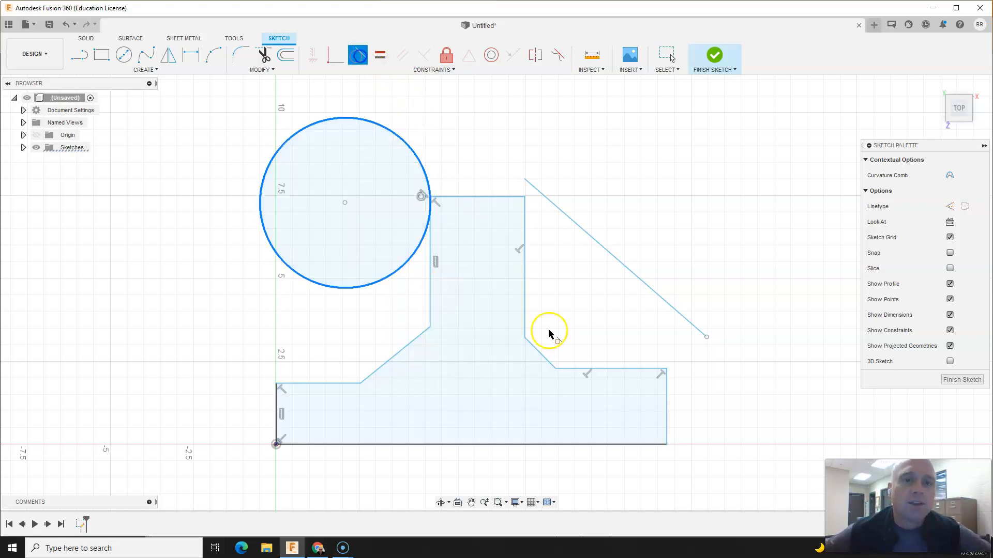
{"action": "left_click", "coordinate": [392, 274]}
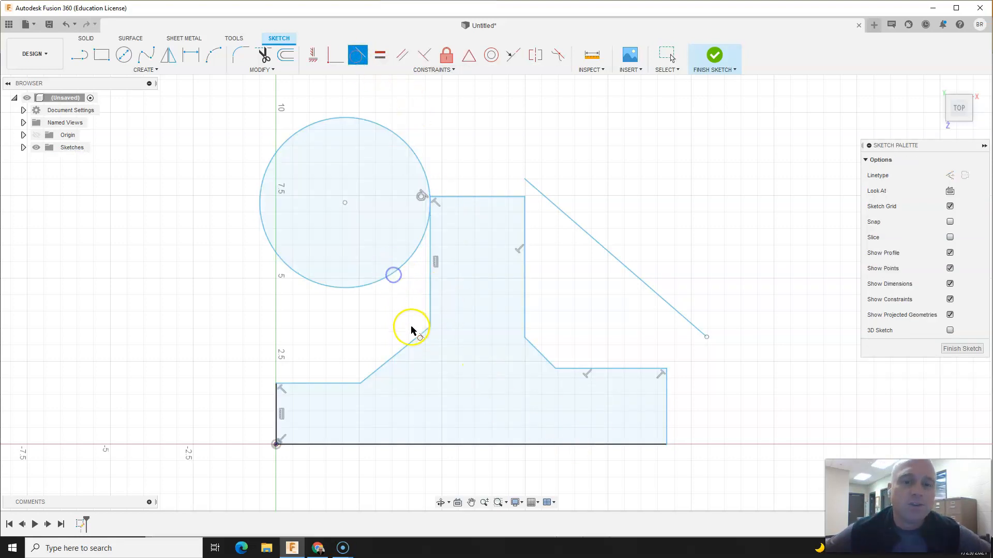
{"action": "left_click", "coordinate": [412, 341]}
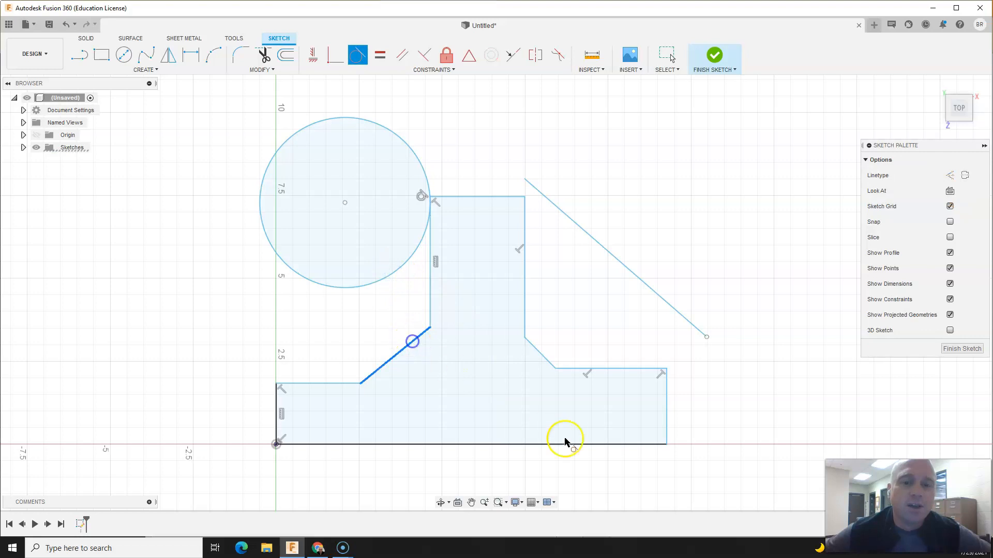
{"action": "left_click", "coordinate": [387, 277]}
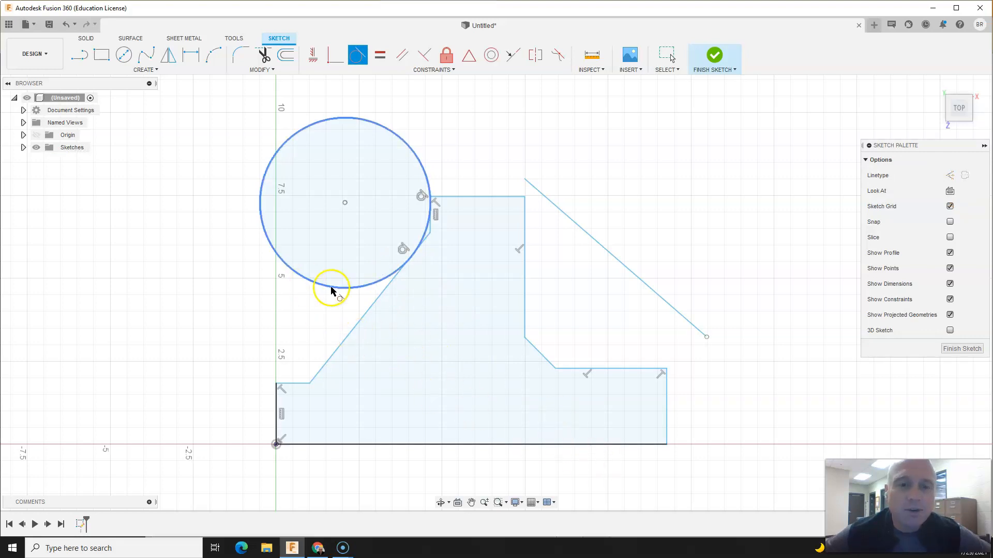
{"action": "key", "text": "Escape"}
{"action": "left_click_drag", "start_coordinate": [341, 291], "coordinate": [434, 285]}
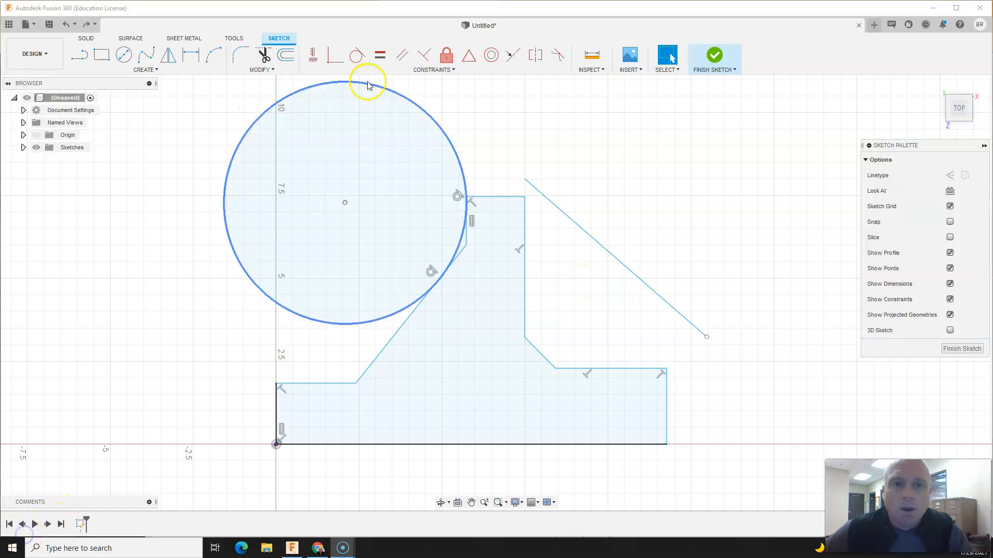
- Delete the circle and the separate diagonal line from the sketch
{"action": "left_click", "coordinate": [374, 83]}
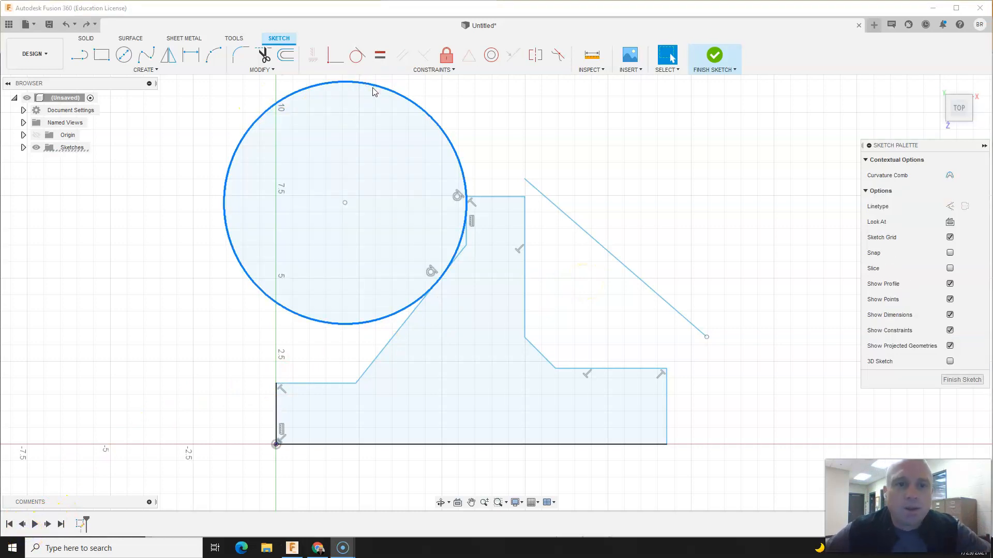
{"action": "right_click", "coordinate": [373, 83]}
{"action": "left_click", "coordinate": [337, 69]}
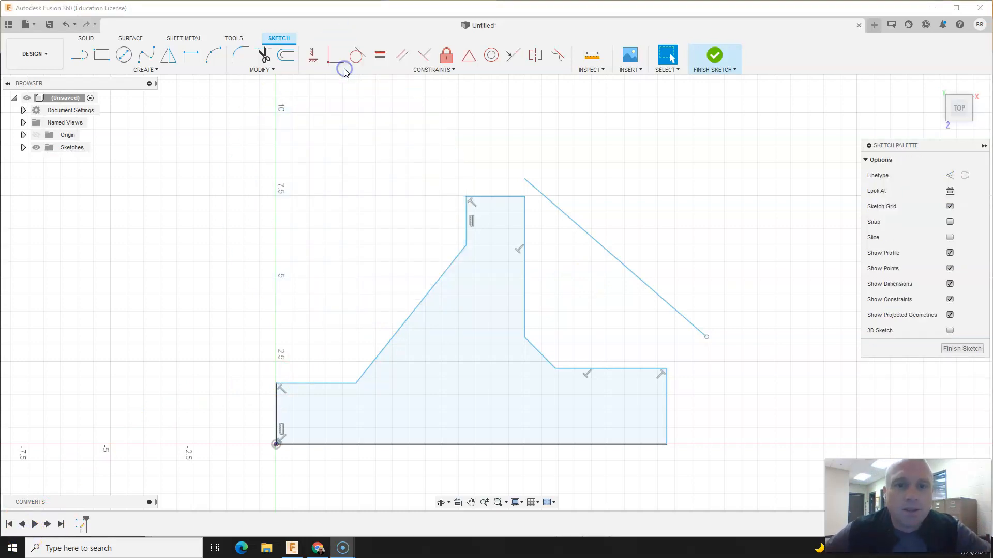
{"action": "left_click", "coordinate": [539, 195]}
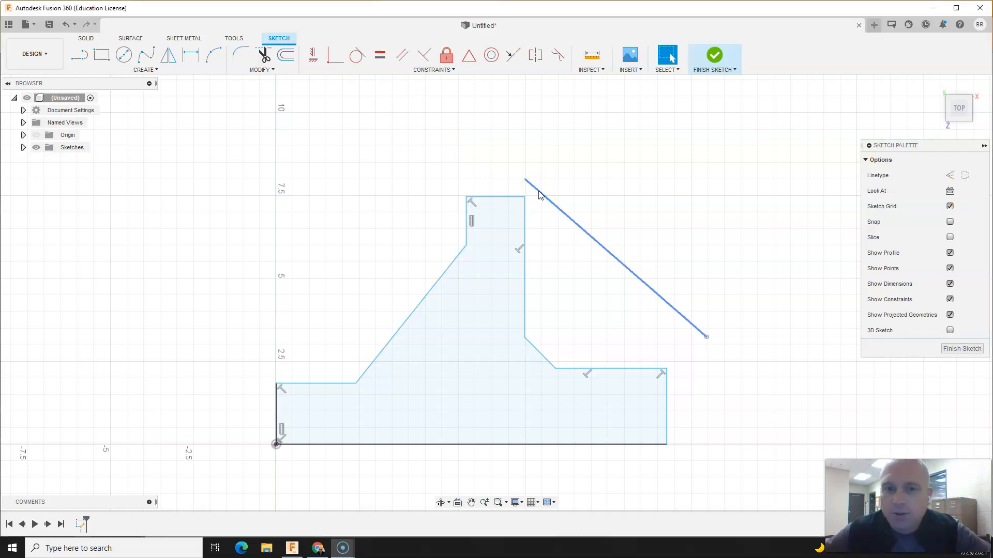
{"action": "right_click", "coordinate": [538, 194]}
{"action": "left_click", "coordinate": [516, 180]}
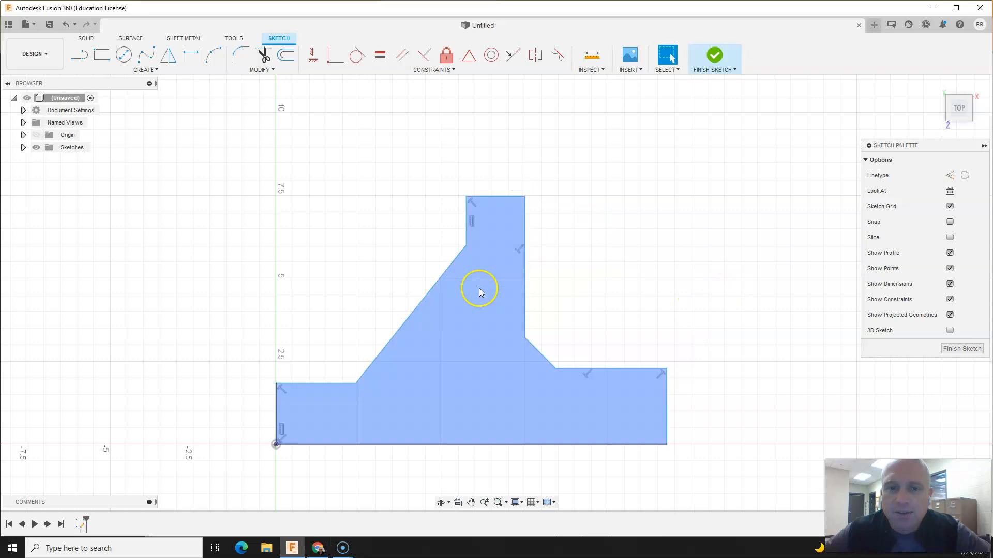
- Reshape the profile by repositioning the slanted left line and the column's top edge and left line, making the column taller
{"action": "mouse_move", "coordinate": [445, 271]}
{"action": "left_mouse_down"}
{"action": "mouse_move", "coordinate": [408, 302]}
{"action": "mouse_move", "coordinate": [451, 304]}
{"action": "left_mouse_up"}
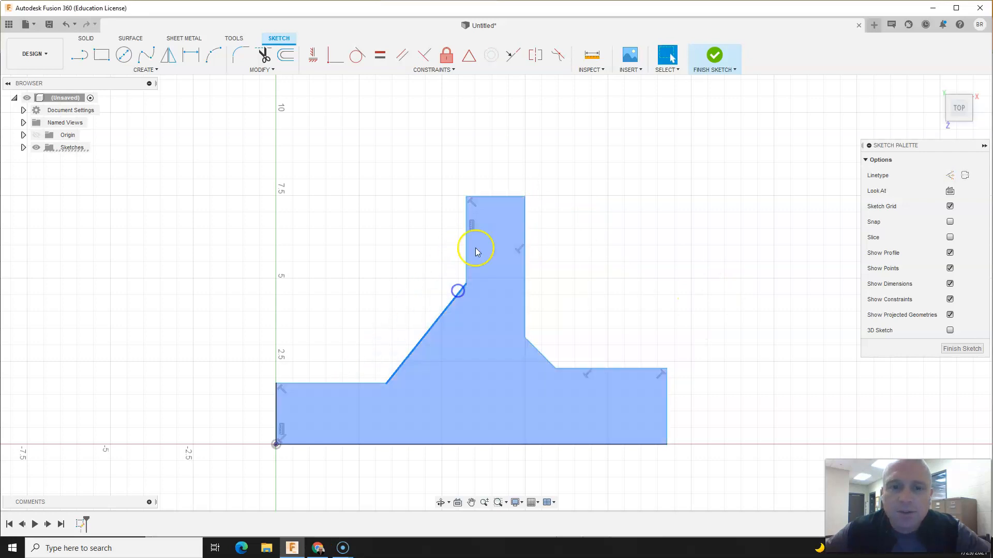
{"action": "left_click_drag", "start_coordinate": [491, 197], "coordinate": [492, 212]}
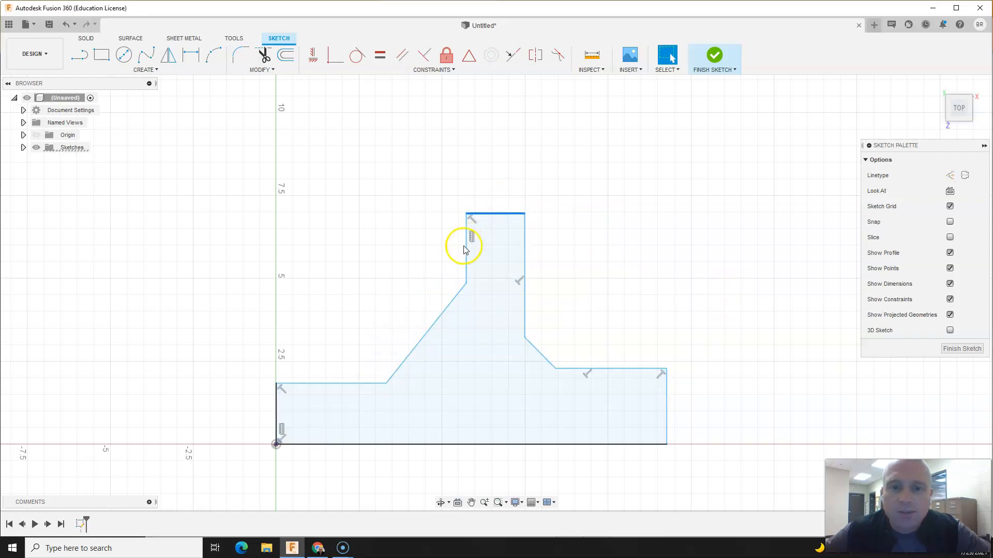
{"action": "left_click_drag", "start_coordinate": [467, 248], "coordinate": [474, 148]}
{"action": "left_click_drag", "start_coordinate": [432, 329], "coordinate": [463, 209]}
{"action": "left_click", "coordinate": [506, 135]}
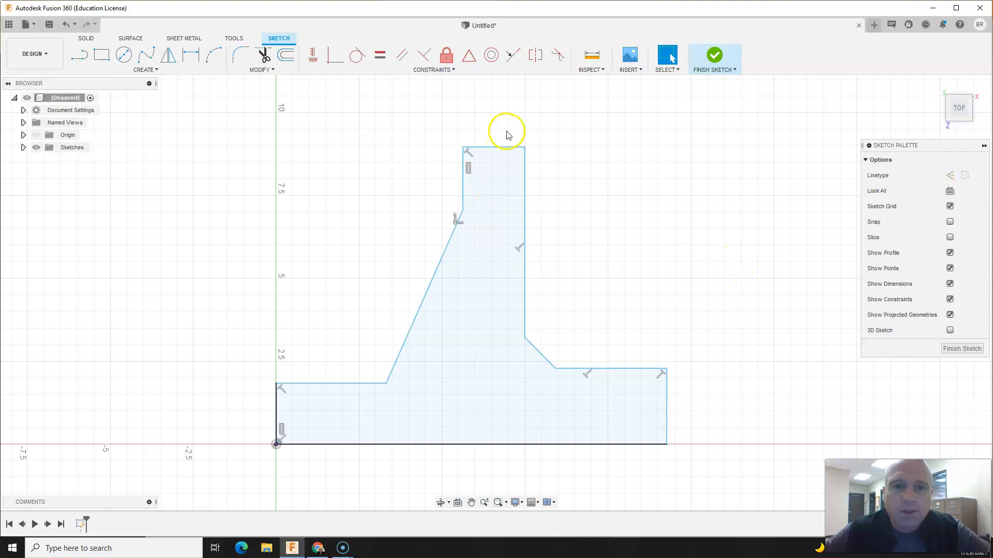
- Apply an Equal constraint between the slanted lines on both sides of the column
{"action": "left_click", "coordinate": [380, 56]}
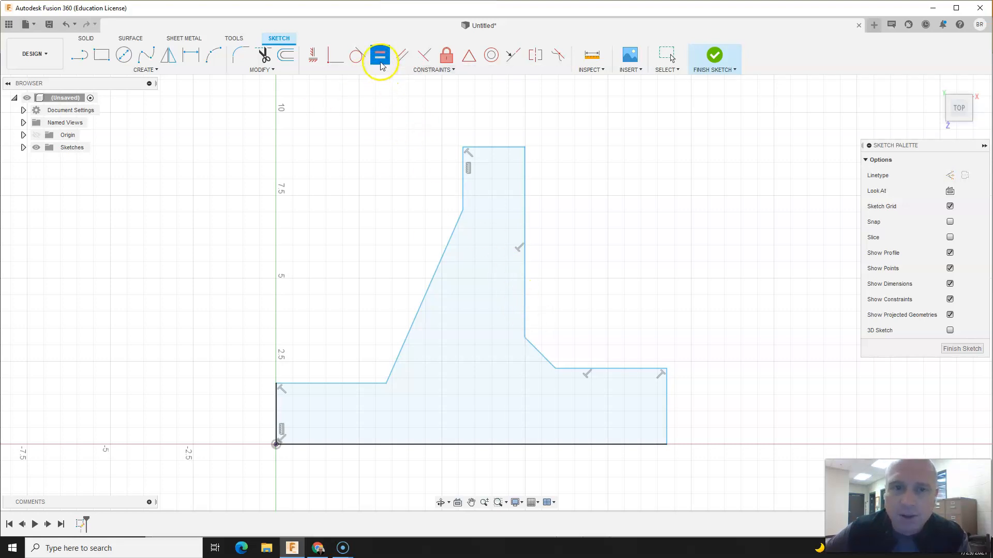
{"action": "left_click", "coordinate": [540, 353]}
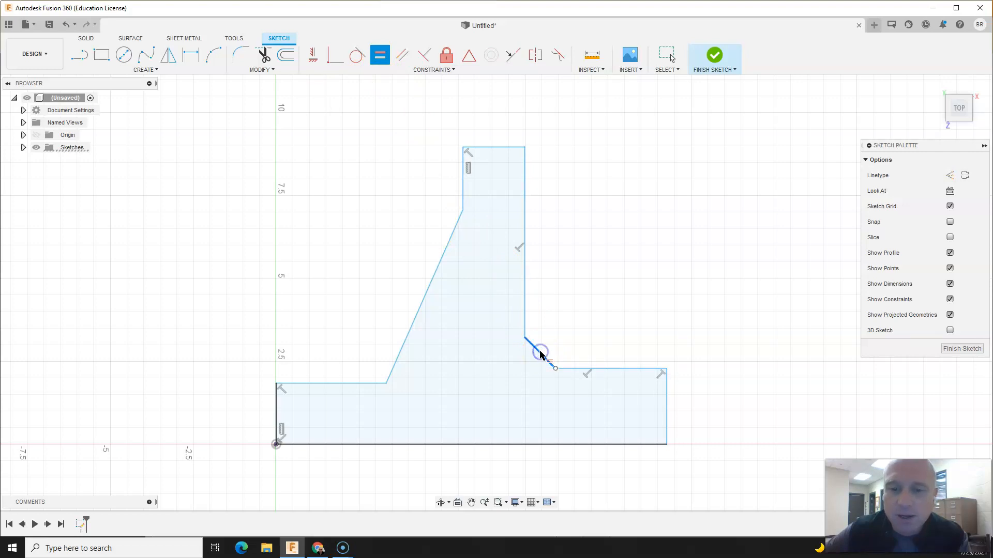
{"action": "left_click", "coordinate": [430, 288]}
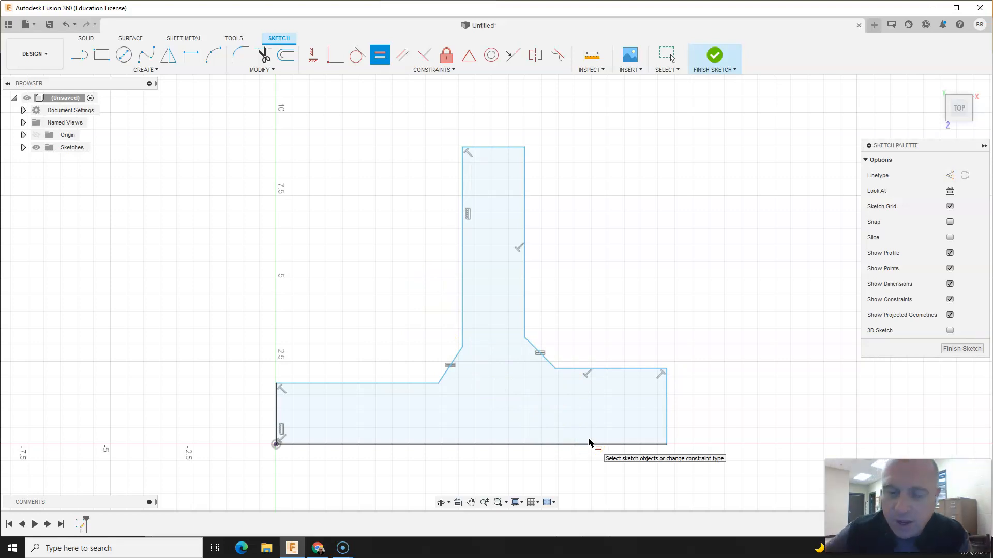
{"action": "left_click", "coordinate": [532, 402]}
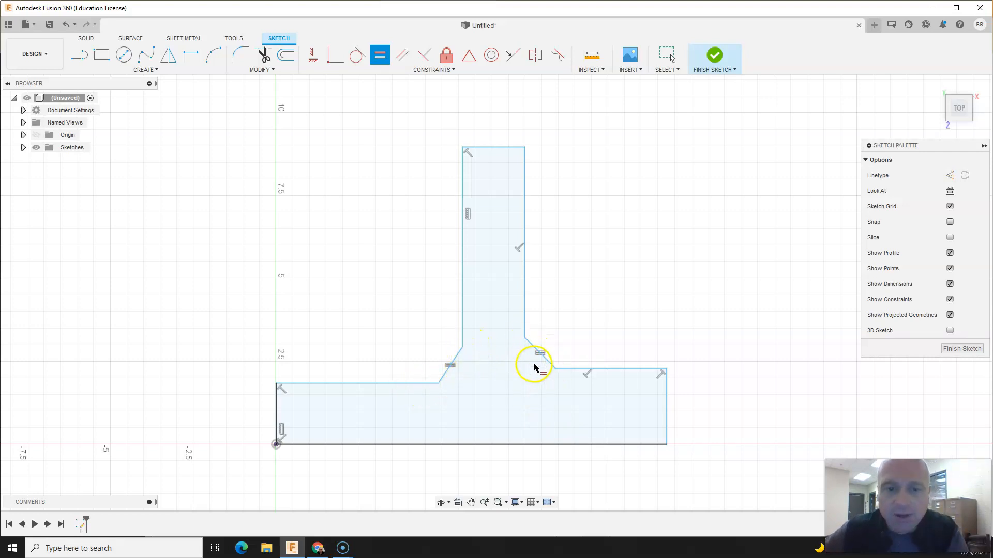
{"action": "key", "text": "Escape"}
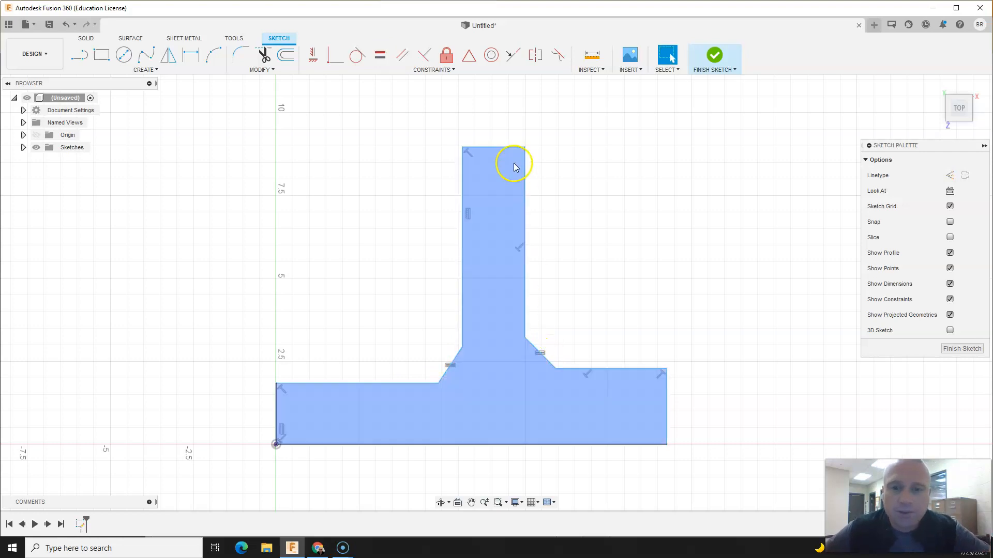
- Lower the column's top edge and move the left slanted line's upper end outward, making the column shorter and wider
{"action": "left_click_drag", "start_coordinate": [500, 151], "coordinate": [481, 243]}
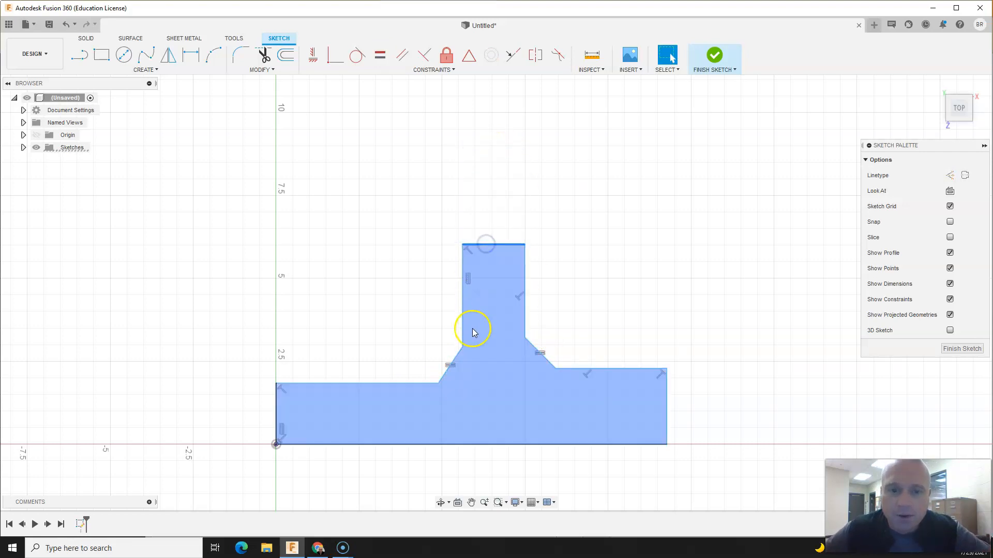
{"action": "left_click_drag", "start_coordinate": [461, 337], "coordinate": [373, 260]}
{"action": "mouse_move", "coordinate": [373, 348]}
{"action": "left_mouse_down"}
{"action": "mouse_move", "coordinate": [330, 251]}
{"action": "mouse_move", "coordinate": [436, 333]}
{"action": "mouse_move", "coordinate": [565, 377]}
{"action": "mouse_move", "coordinate": [527, 312]}
{"action": "mouse_move", "coordinate": [627, 251]}
{"action": "mouse_move", "coordinate": [687, 148]}
{"action": "mouse_move", "coordinate": [549, 135]}
{"action": "mouse_move", "coordinate": [332, 208]}
{"action": "mouse_move", "coordinate": [362, 350]}
{"action": "mouse_move", "coordinate": [430, 339]}
{"action": "mouse_move", "coordinate": [437, 288]}
{"action": "mouse_move", "coordinate": [404, 290]}
{"action": "mouse_move", "coordinate": [512, 284]}
{"action": "mouse_move", "coordinate": [332, 288]}
{"action": "mouse_move", "coordinate": [410, 217]}
{"action": "mouse_move", "coordinate": [417, 115]}
{"action": "mouse_move", "coordinate": [408, 313]}
{"action": "mouse_move", "coordinate": [482, 329]}
{"action": "mouse_move", "coordinate": [396, 298]}
{"action": "mouse_move", "coordinate": [410, 301]}
{"action": "left_mouse_up"}
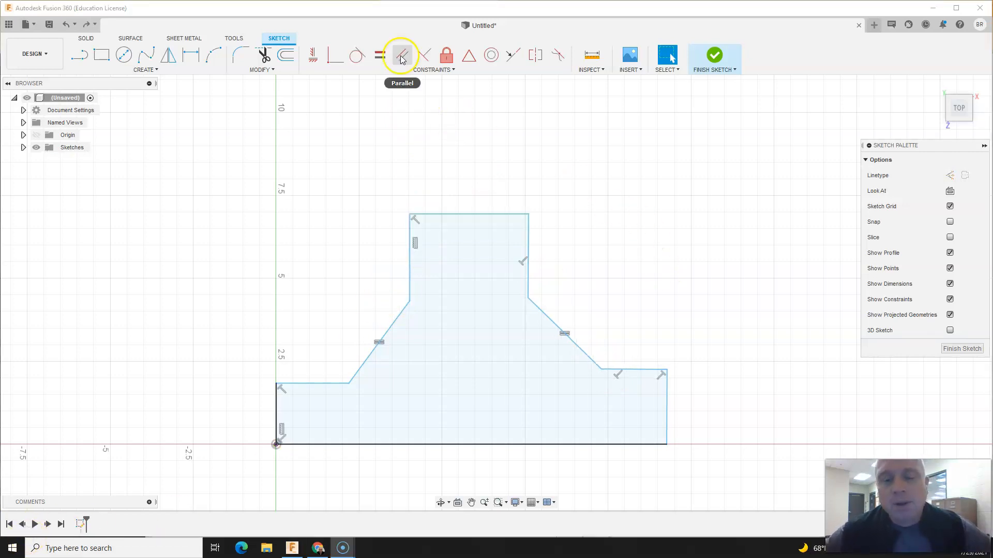
- Apply a Parallel constraint between the left and right slanted lines
{"action": "left_click", "coordinate": [402, 57]}
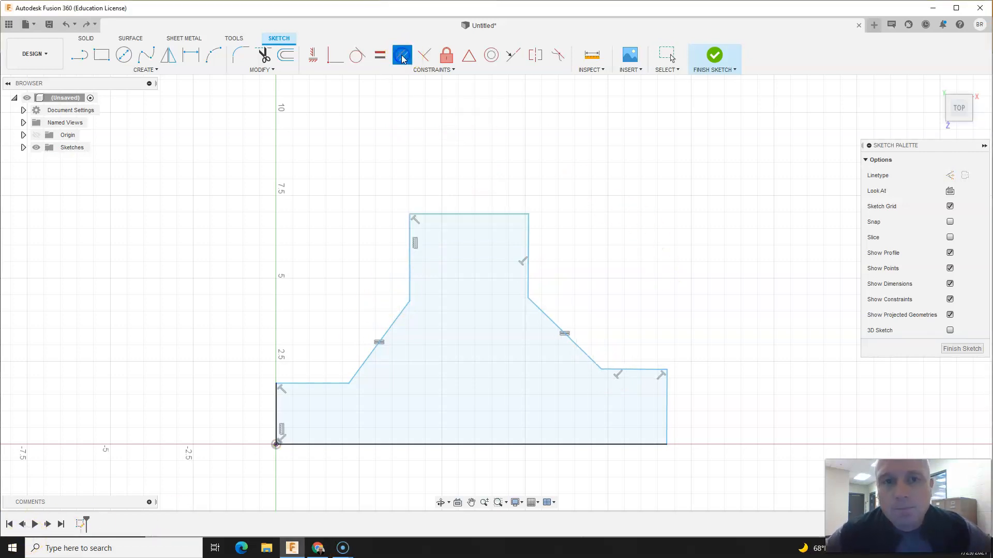
{"action": "left_click", "coordinate": [398, 319]}
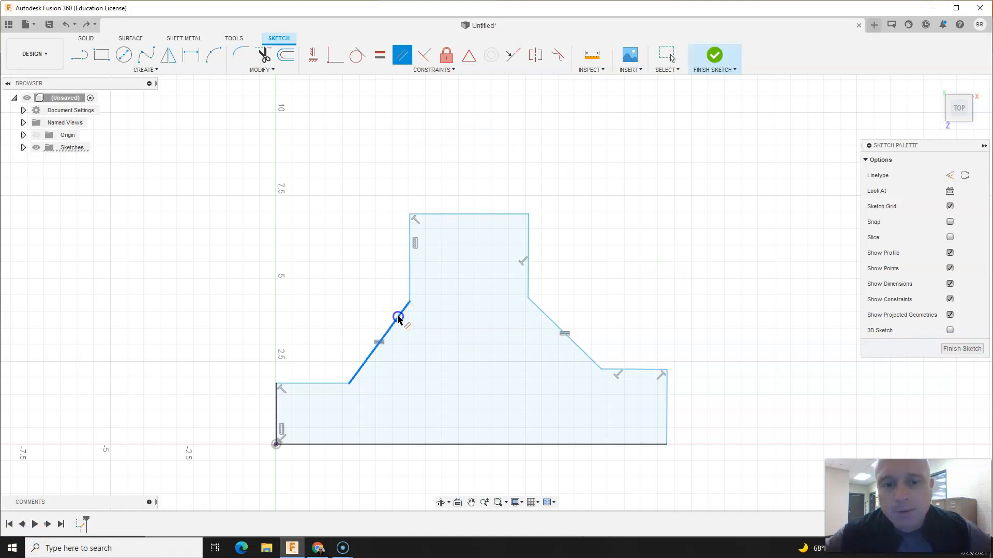
{"action": "left_click", "coordinate": [544, 314]}
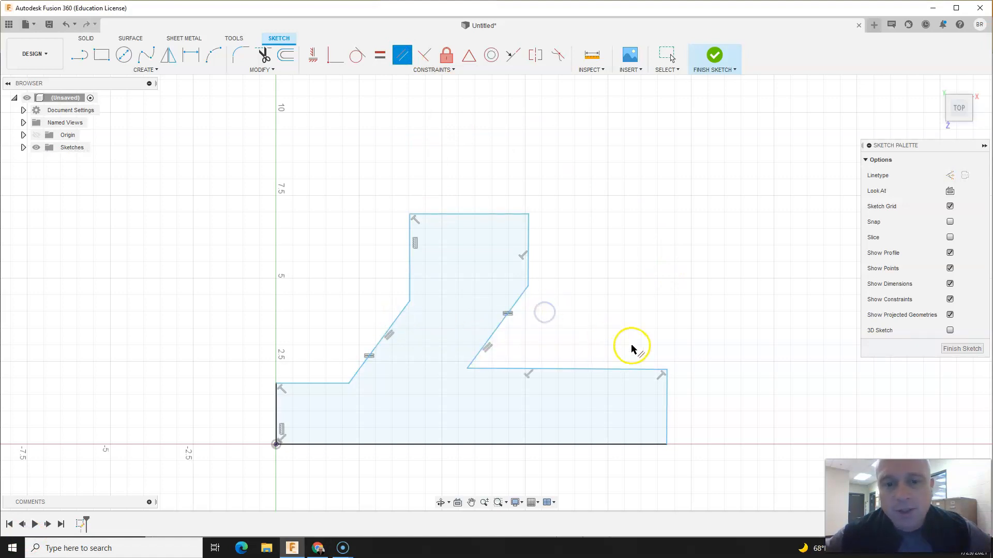
{"action": "key", "text": "Escape"}
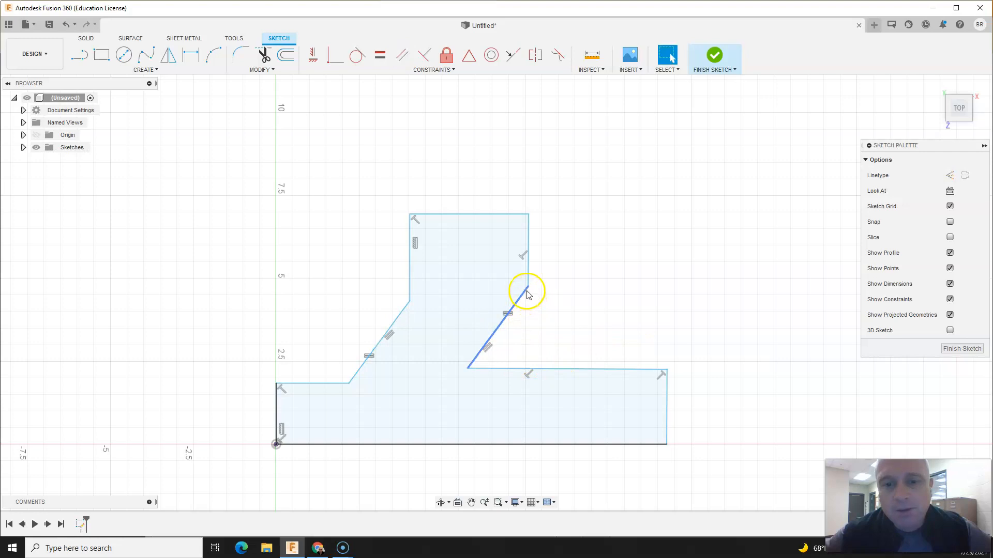
- Move the right slanted line's upper end above the column's top edge, and lower it back below that edge
{"action": "mouse_move", "coordinate": [528, 288]}
{"action": "left_mouse_down"}
{"action": "mouse_move", "coordinate": [616, 318]}
{"action": "mouse_move", "coordinate": [518, 259]}
{"action": "mouse_move", "coordinate": [546, 167]}
{"action": "mouse_move", "coordinate": [507, 135]}
{"action": "mouse_move", "coordinate": [377, 137]}
{"action": "mouse_move", "coordinate": [581, 194]}
{"action": "left_mouse_up"}
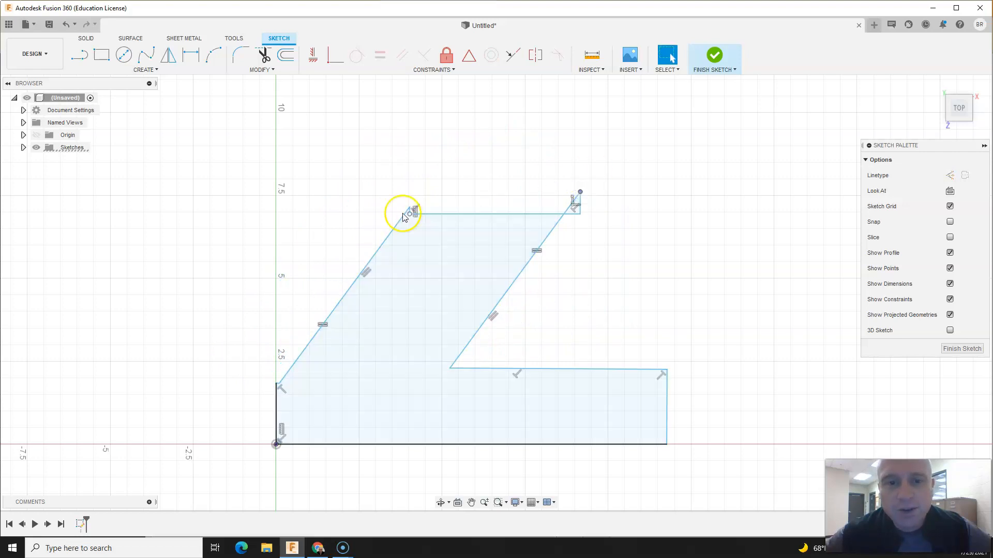
{"action": "mouse_move", "coordinate": [580, 194]}
{"action": "left_mouse_down"}
{"action": "mouse_move", "coordinate": [561, 250]}
{"action": "mouse_move", "coordinate": [572, 284]}
{"action": "mouse_move", "coordinate": [507, 279]}
{"action": "mouse_move", "coordinate": [553, 262]}
{"action": "mouse_move", "coordinate": [473, 284]}
{"action": "mouse_move", "coordinate": [580, 266]}
{"action": "left_mouse_up"}
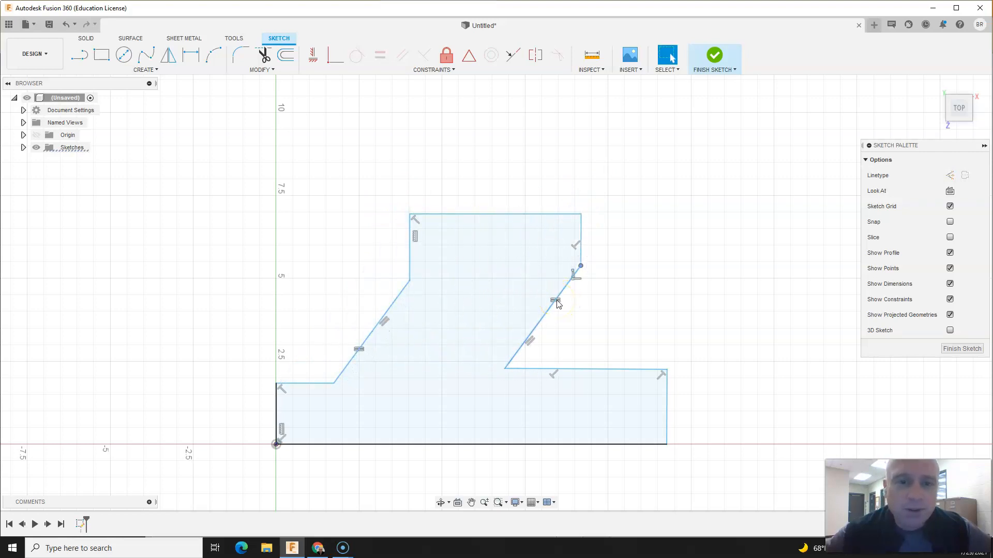
{"action": "left_click", "coordinate": [440, 327]}
{"action": "left_click", "coordinate": [569, 352]}
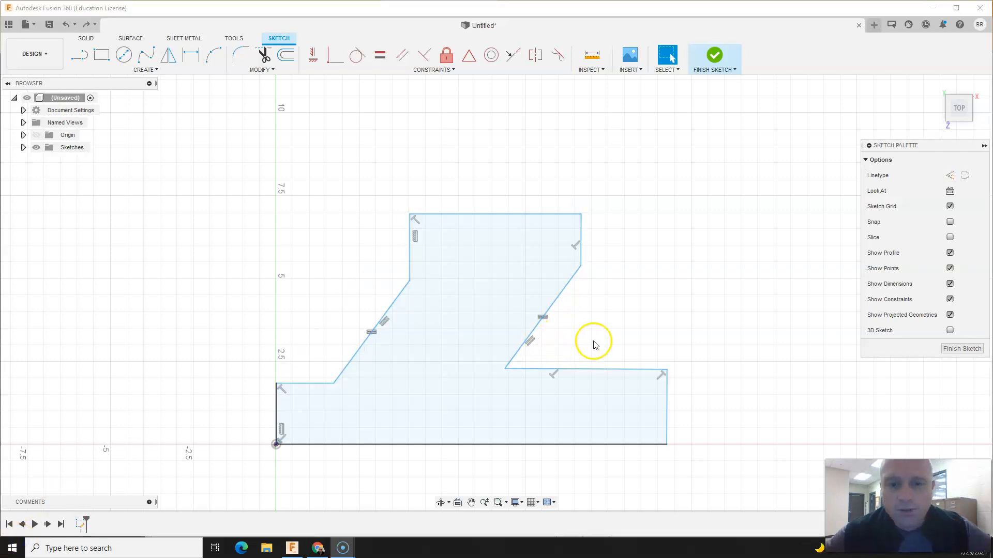
{"action": "left_click", "coordinate": [594, 341]}
- Delete the Parallel constraint between the two slanted lines
{"action": "right_click", "coordinate": [532, 343]}
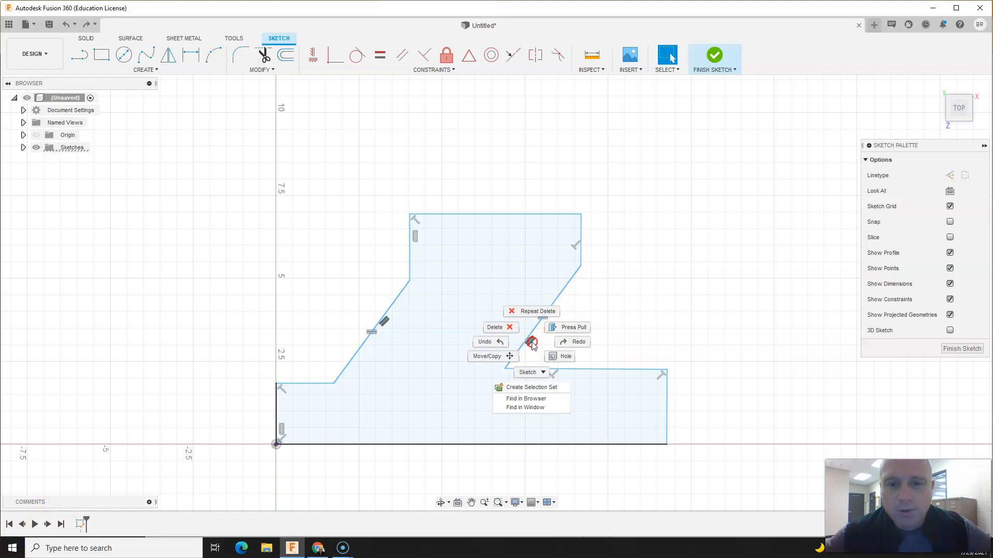
{"action": "left_click", "coordinate": [509, 327]}
{"action": "left_click", "coordinate": [604, 376]}
- Reshape the right half of the profile by narrowing the column and repositioning both ends of its slanted line so it slopes outward
{"action": "left_click_drag", "start_coordinate": [505, 368], "coordinate": [600, 336]}
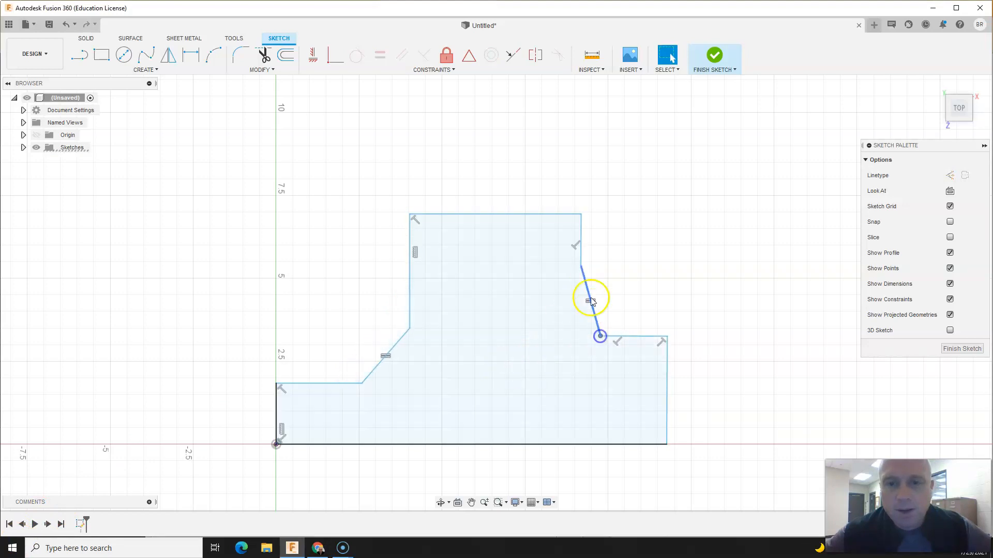
{"action": "mouse_move", "coordinate": [582, 233]}
{"action": "left_mouse_down"}
{"action": "mouse_move", "coordinate": [532, 261]}
{"action": "mouse_move", "coordinate": [517, 348]}
{"action": "mouse_move", "coordinate": [490, 377]}
{"action": "mouse_move", "coordinate": [478, 325]}
{"action": "left_mouse_up"}
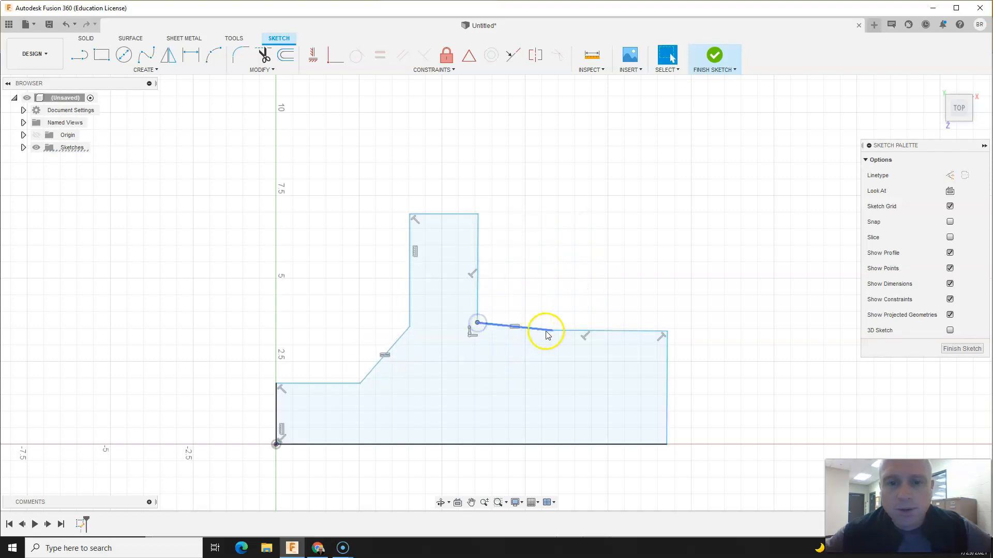
{"action": "left_click_drag", "start_coordinate": [550, 331], "coordinate": [526, 385]}
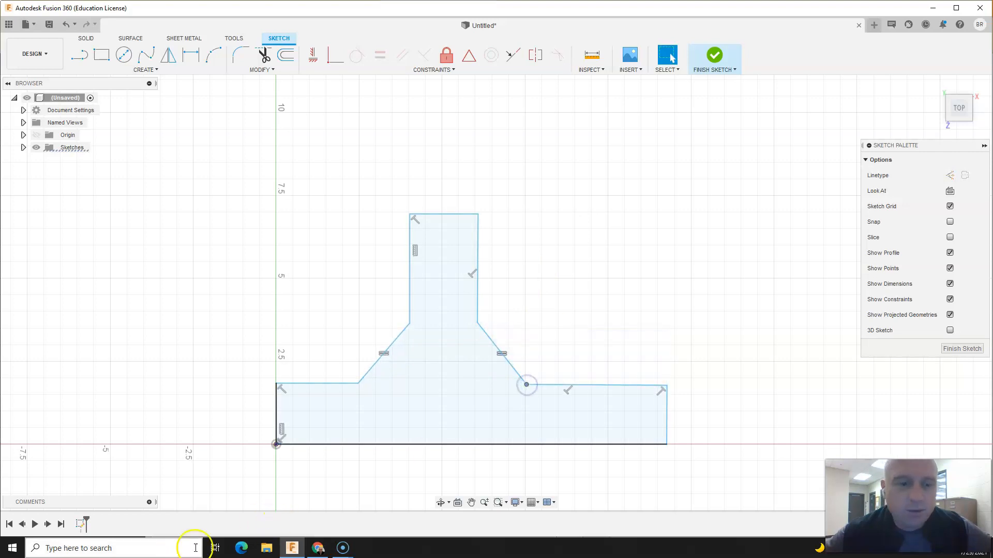
- Place a sketch point in the empty area above the right half of the profile
{"action": "scroll", "coordinate": [388, 461], "scroll_direction": "down", "scroll_amount": 5}
{"action": "scroll", "coordinate": [459, 476], "scroll_direction": "up", "scroll_amount": 4}
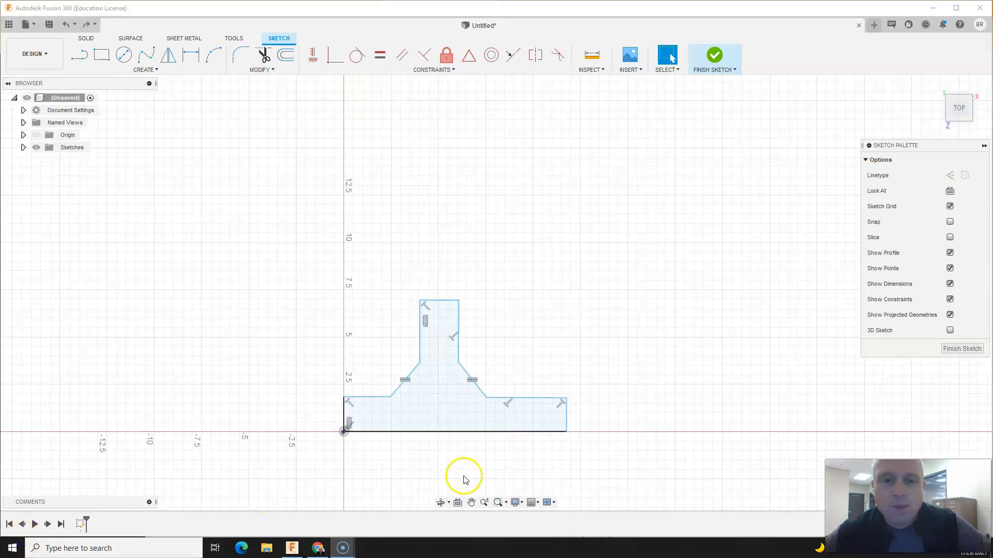
{"action": "left_click", "coordinate": [157, 72]}
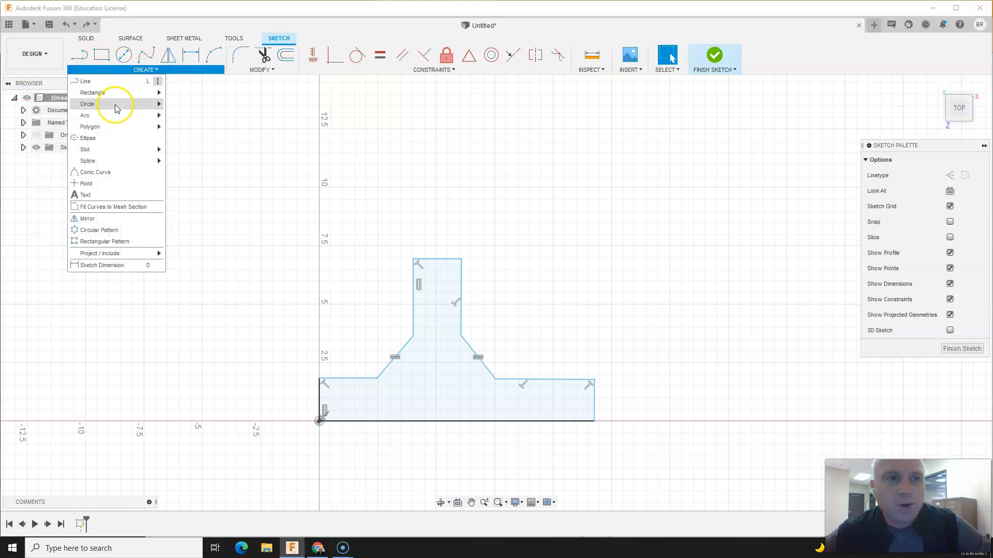
{"action": "left_click", "coordinate": [103, 184]}
{"action": "left_click", "coordinate": [592, 204]}
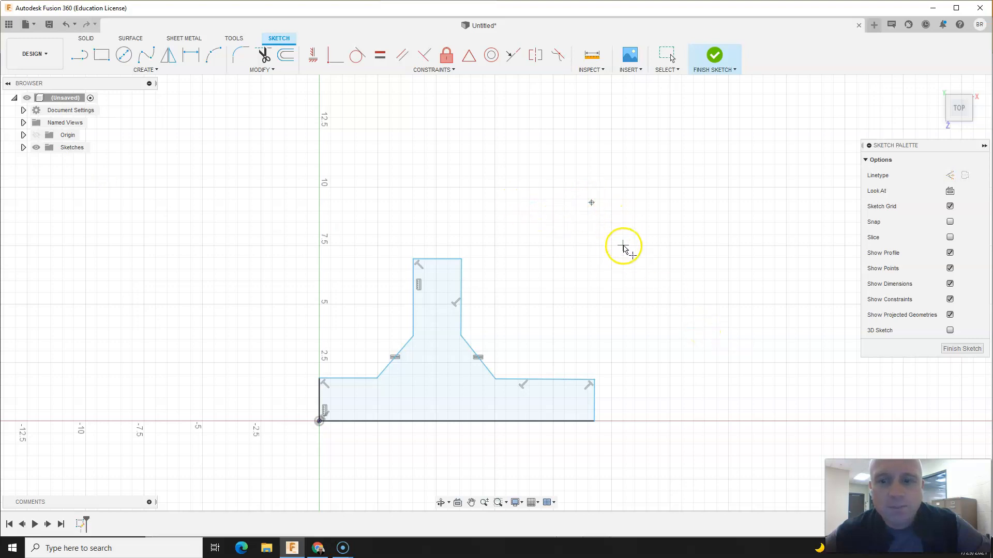
- Apply a Midpoint constraint between the sketch point and the base line, and lengthen the base by moving its right edge outward
{"action": "left_click", "coordinate": [477, 61]}
{"action": "left_click", "coordinate": [591, 204]}
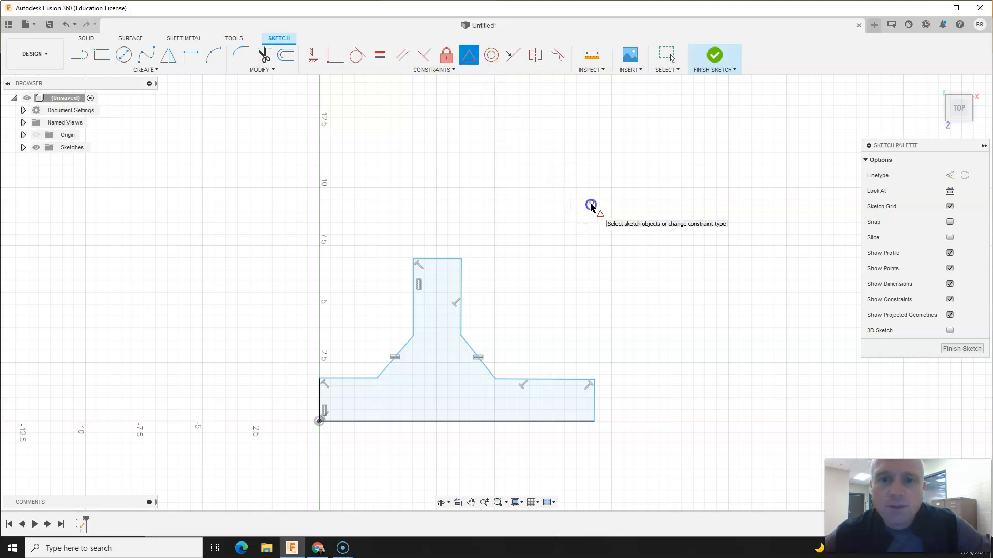
{"action": "left_click", "coordinate": [546, 421]}
{"action": "scroll", "coordinate": [453, 440], "scroll_direction": "down", "scroll_amount": 2}
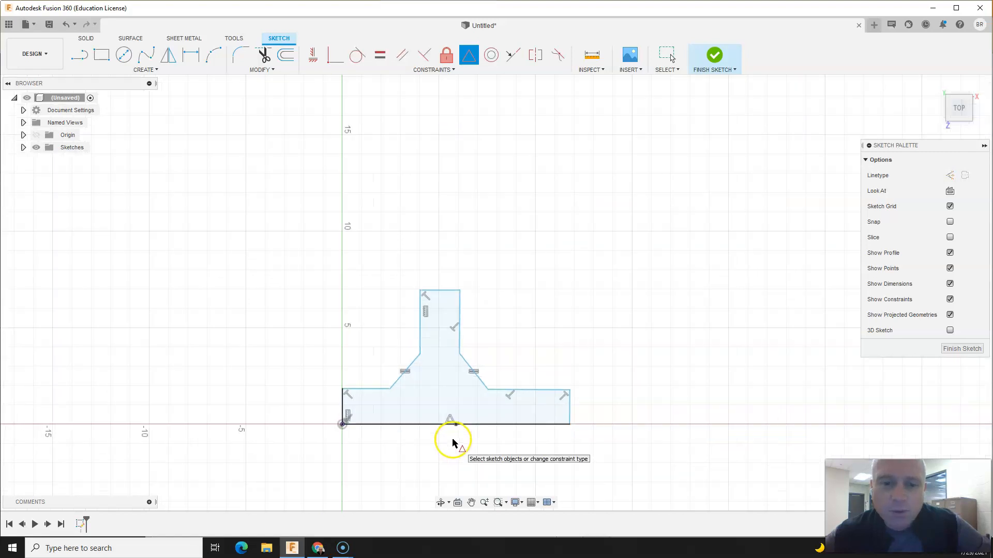
{"action": "scroll", "coordinate": [453, 440], "scroll_direction": "up", "scroll_amount": 2}
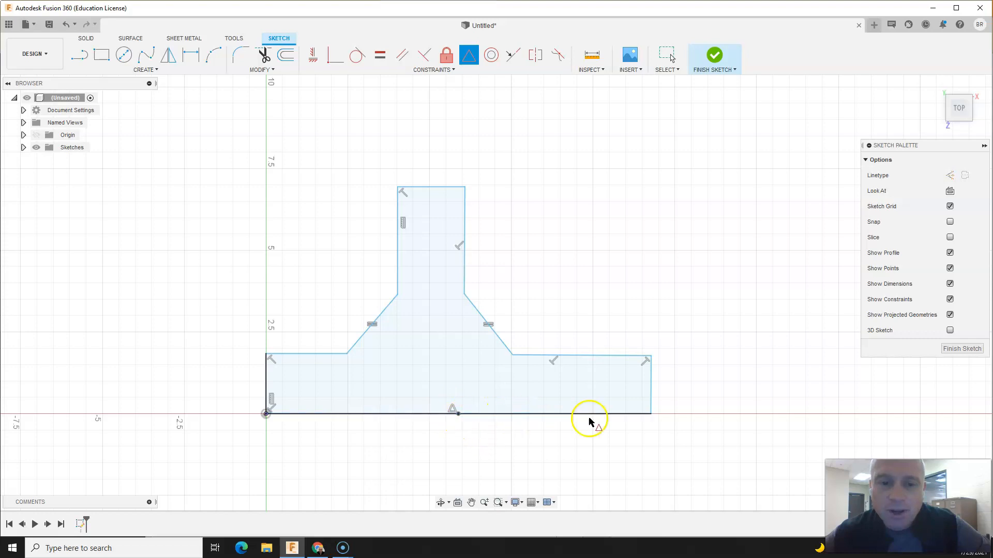
{"action": "key", "text": "Escape"}
{"action": "left_click_drag", "start_coordinate": [653, 396], "coordinate": [680, 366]}
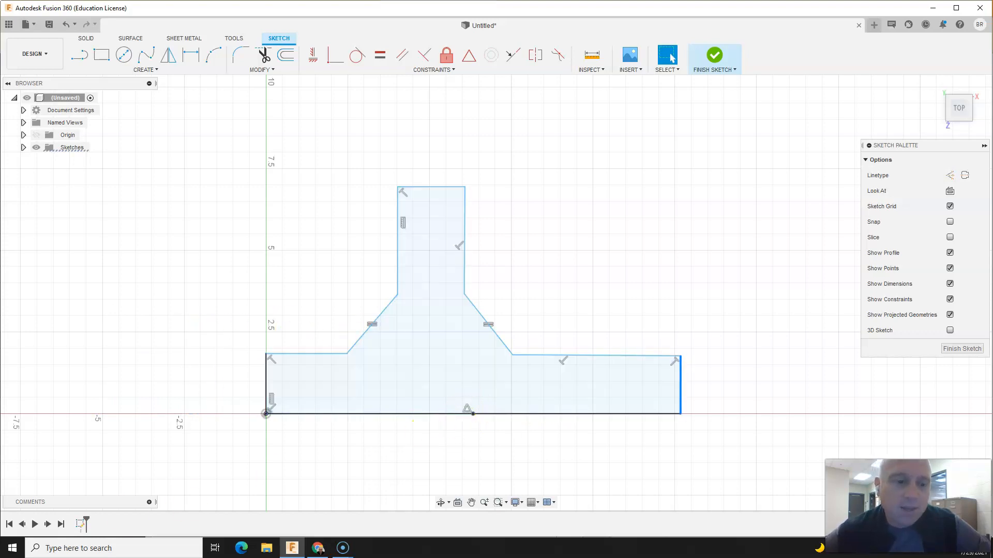
- Draw three separate circles, one medium, one small and one large, in the empty area to the upper right of the profile
{"action": "left_click", "coordinate": [14, 538]}
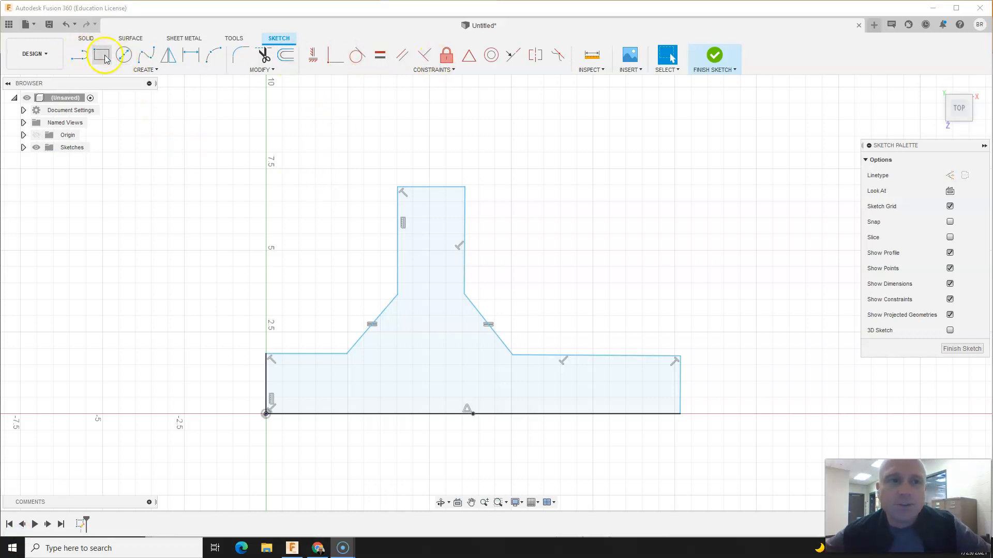
{"action": "left_click", "coordinate": [123, 55]}
{"action": "left_click", "coordinate": [595, 170]}
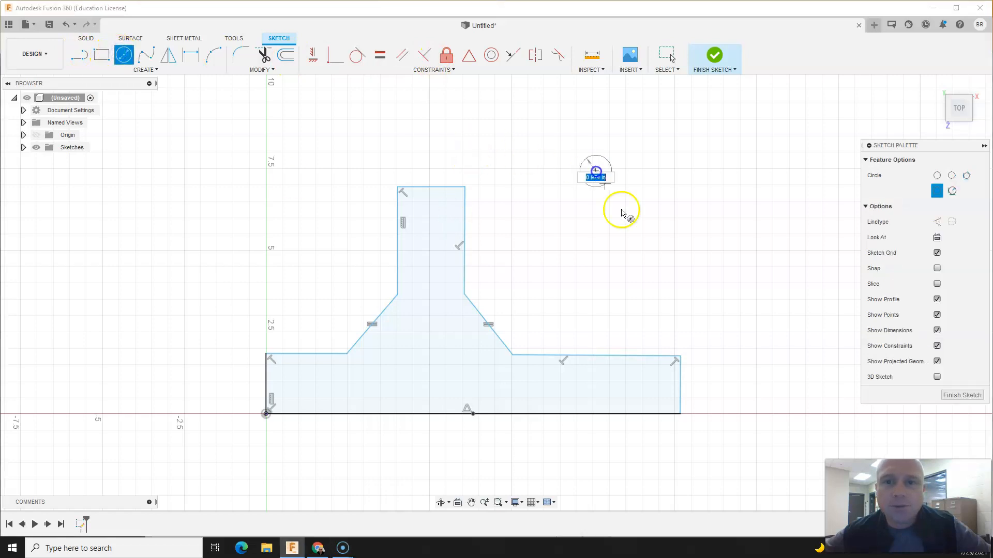
{"action": "left_click", "coordinate": [639, 220]}
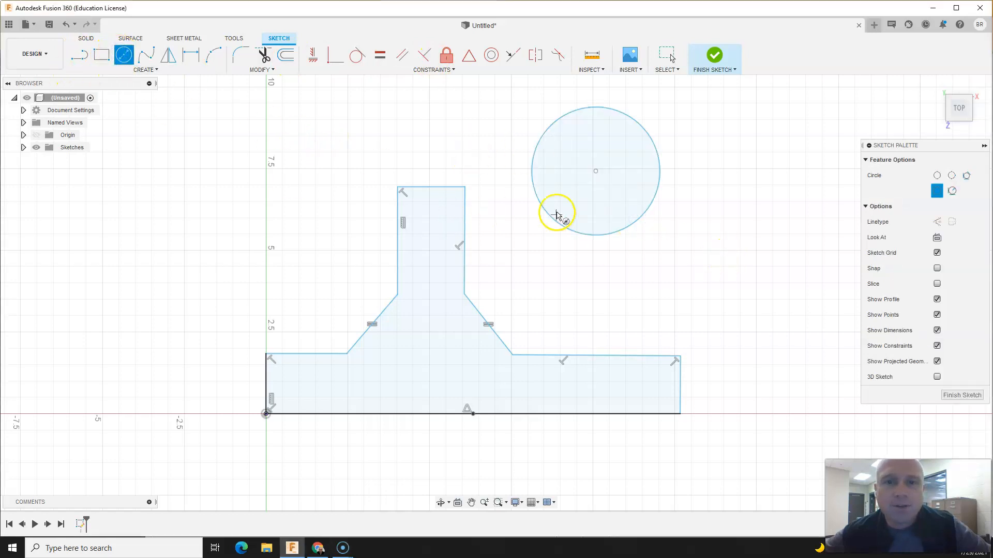
{"action": "left_click", "coordinate": [708, 241]}
{"action": "left_click", "coordinate": [728, 264]}
{"action": "left_click", "coordinate": [767, 126]}
{"action": "left_click", "coordinate": [825, 191]}
{"action": "scroll", "coordinate": [492, 335], "scroll_direction": "down", "scroll_amount": 1}
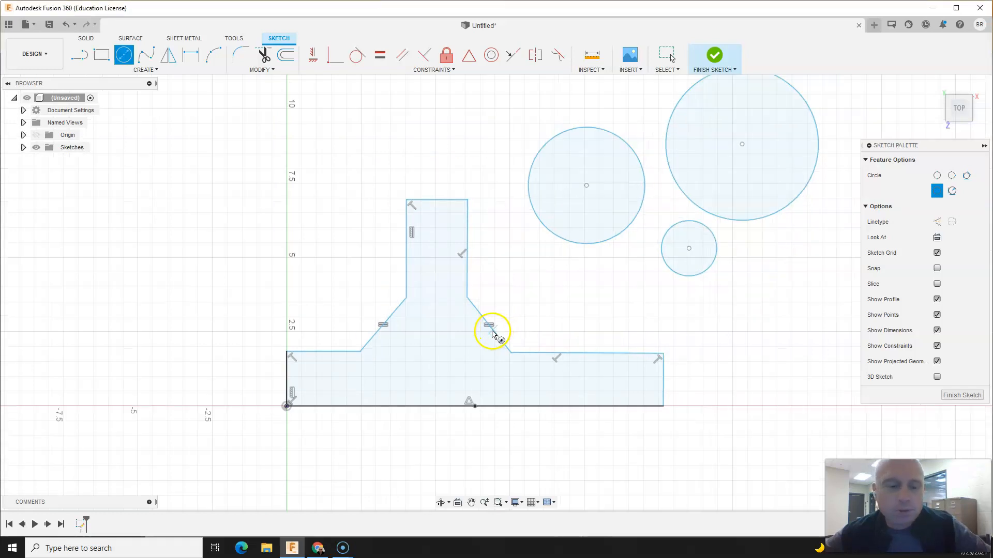
{"action": "scroll", "coordinate": [492, 335], "scroll_direction": "down", "scroll_amount": 1}
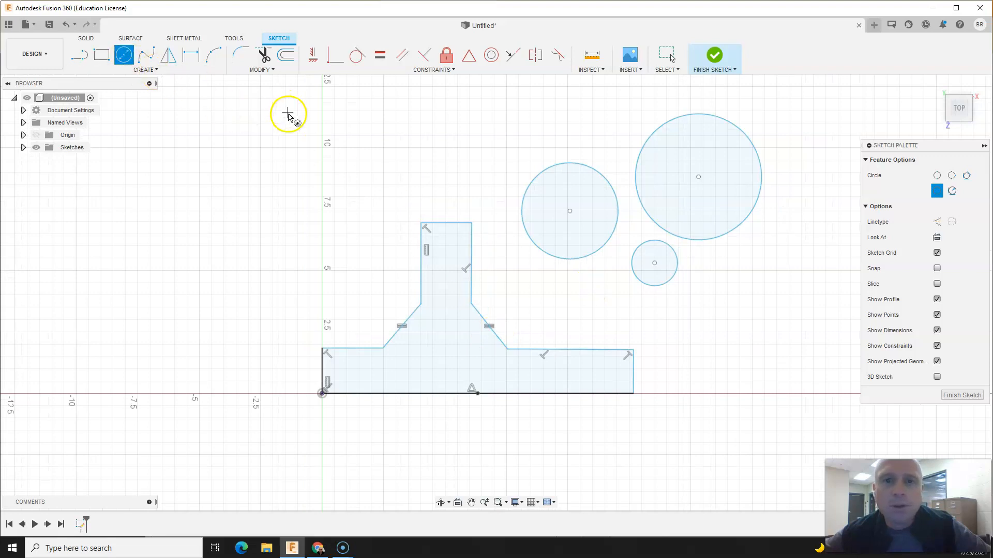
{"action": "key", "text": "Escape"}
- Apply a Concentric constraint between the medium circle and the large circle
{"action": "left_click", "coordinate": [486, 61]}
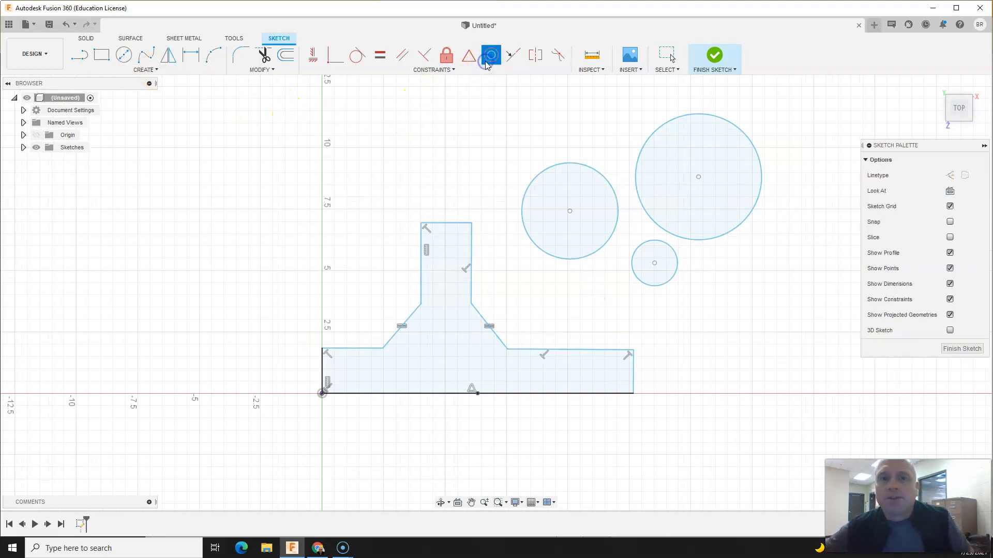
{"action": "left_click", "coordinate": [583, 166]}
{"action": "left_click", "coordinate": [637, 157]}
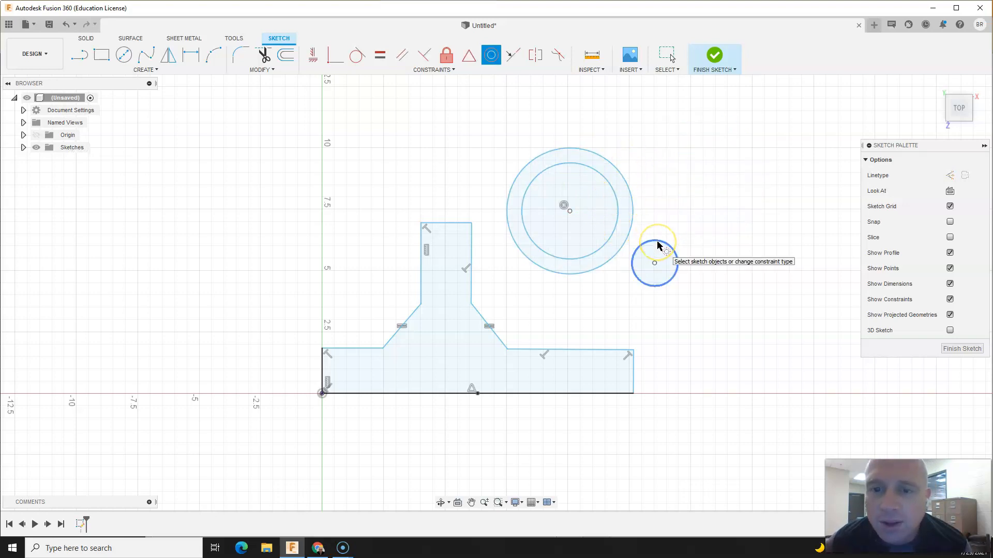
{"action": "left_click", "coordinate": [570, 216]}
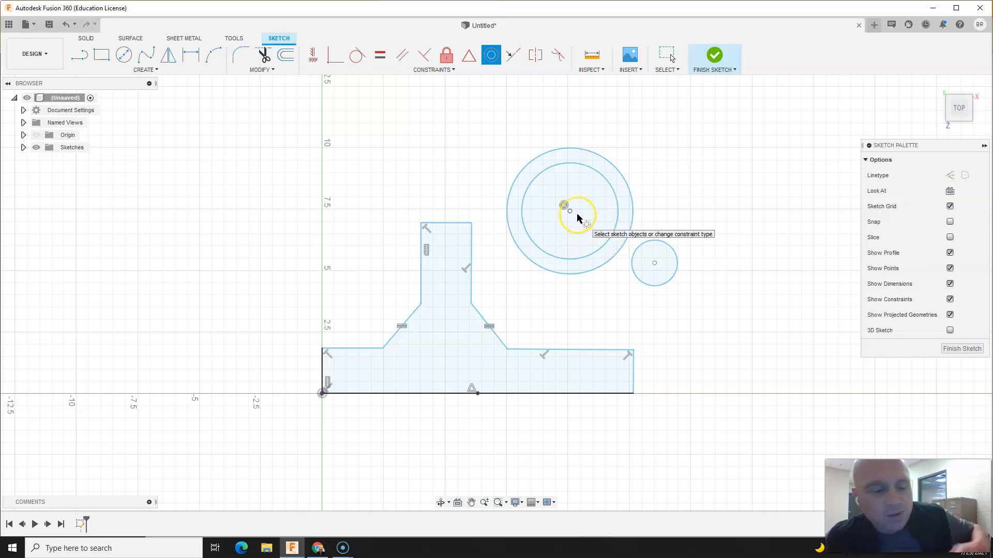
{"action": "key", "text": "Escape"}
- Undo the Concentric constraint between the medium and large circles
{"action": "key", "text": "ctrl+z"}
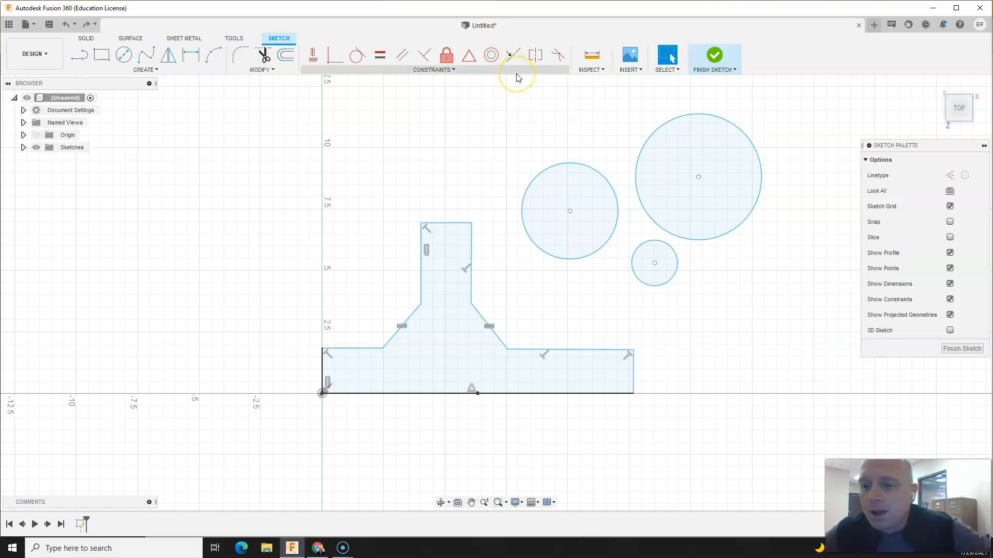
{"action": "left_click", "coordinate": [687, 199]}
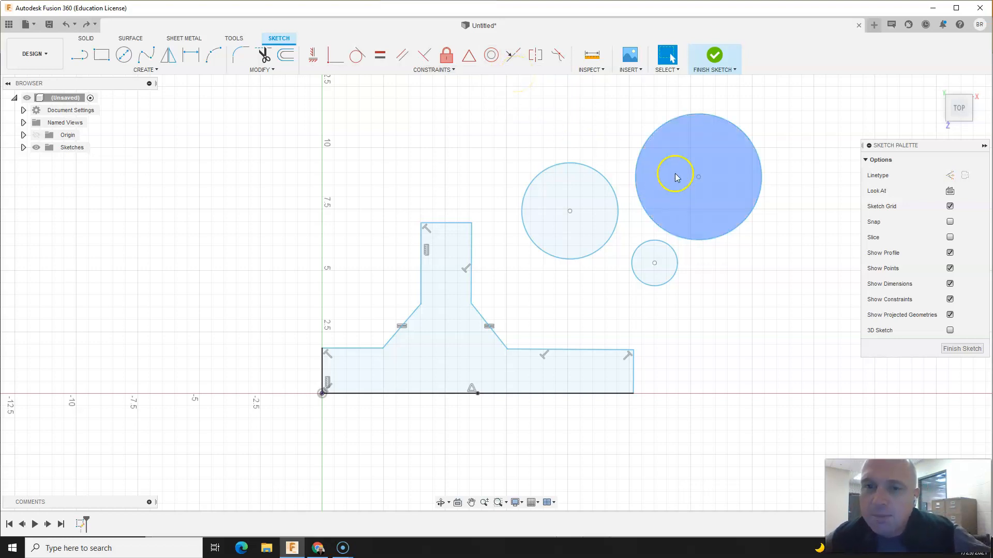
- Apply Concentric constraints that center the large circle on the small circle, and the medium circle on the small circle as well
{"action": "left_click", "coordinate": [494, 59]}
{"action": "left_click", "coordinate": [652, 248]}
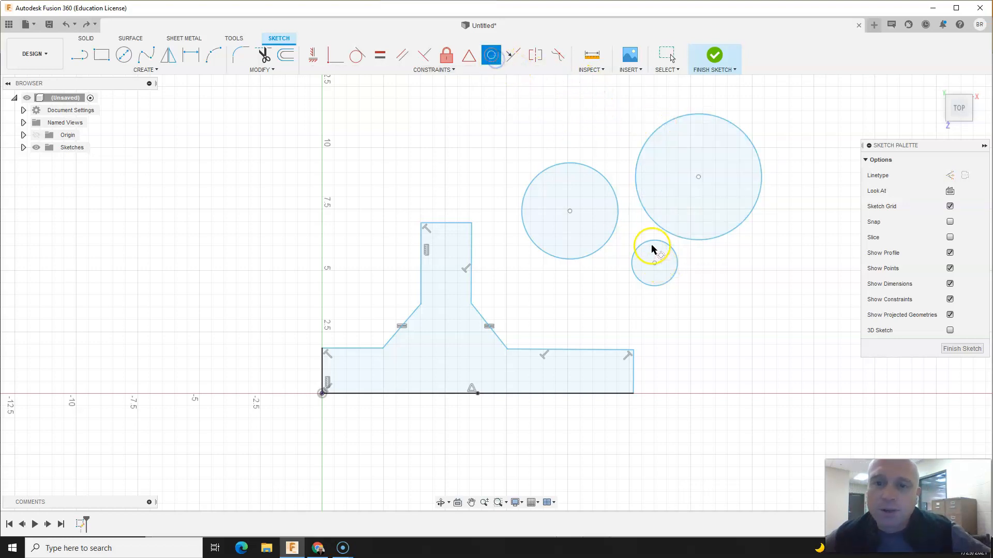
{"action": "left_click", "coordinate": [657, 241]}
{"action": "left_click", "coordinate": [662, 234]}
{"action": "left_click", "coordinate": [675, 265]}
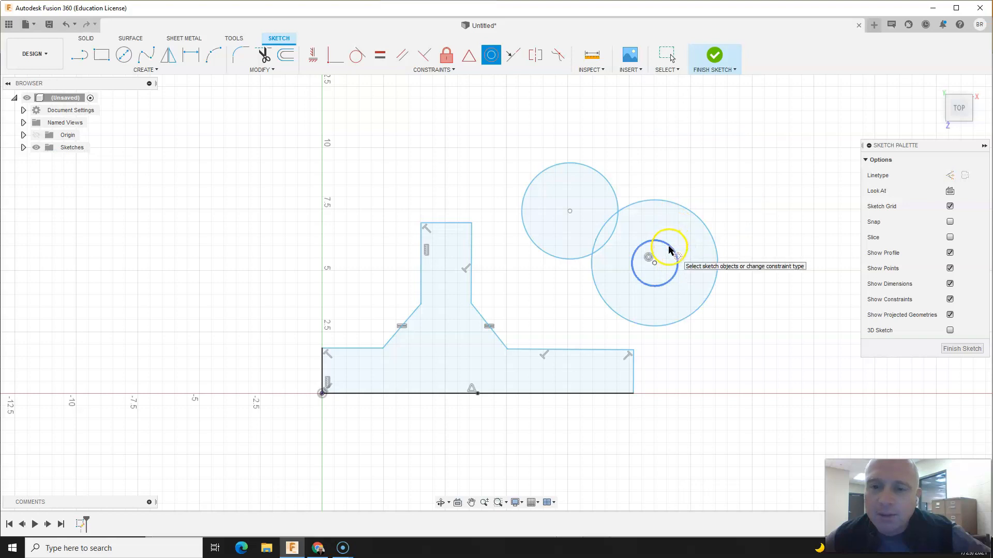
{"action": "left_click", "coordinate": [612, 189]}
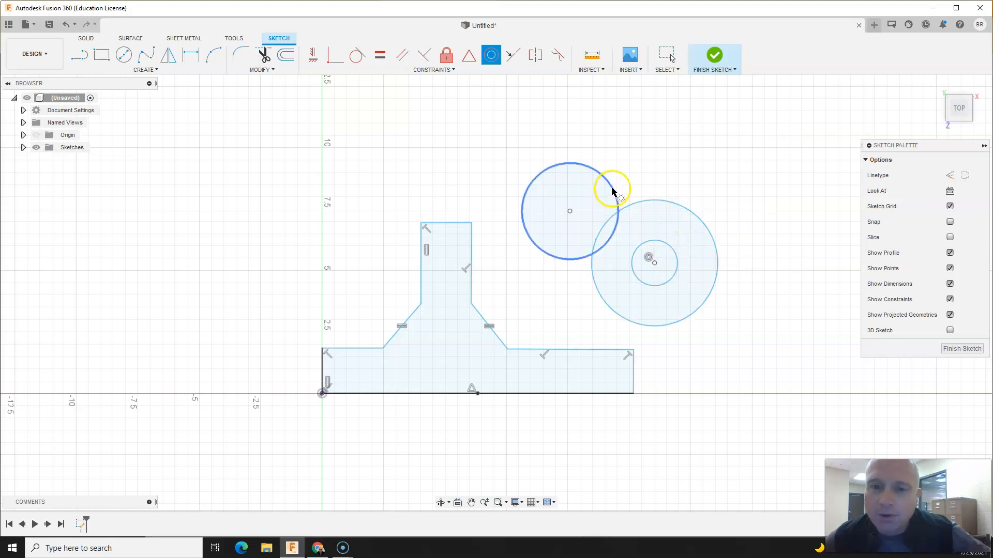
{"action": "left_click", "coordinate": [673, 247]}
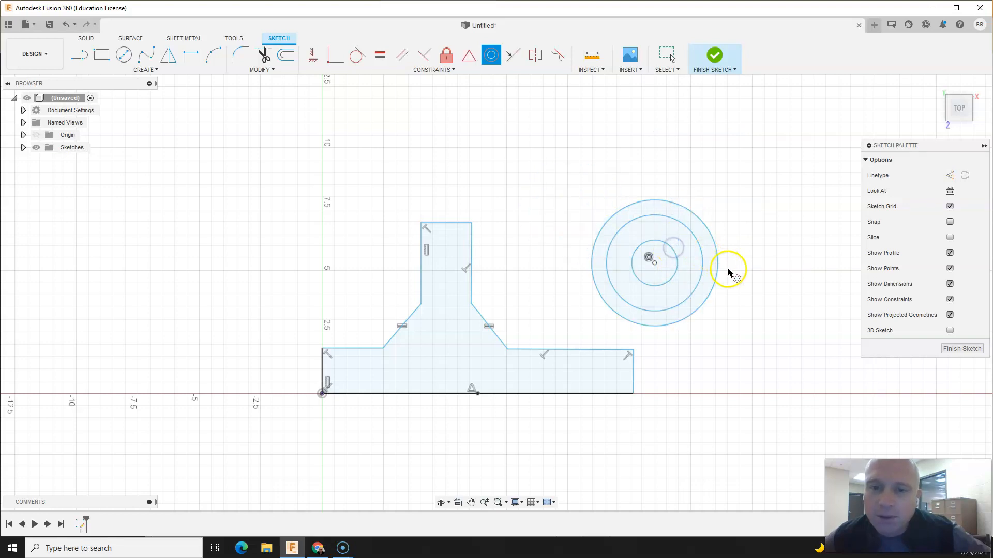
{"action": "key", "text": "Escape"}
- Enlarge the medium circle until it overlaps the profile's base, and enlarge the large circle to a size between it and the small circle
{"action": "left_click_drag", "start_coordinate": [706, 270], "coordinate": [798, 334]}
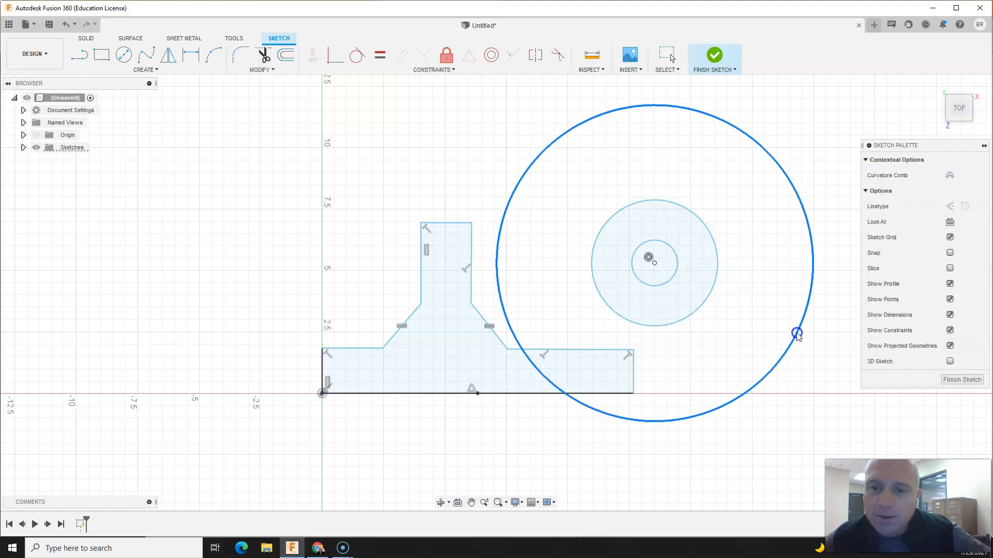
{"action": "mouse_move", "coordinate": [676, 279]}
{"action": "left_mouse_down"}
{"action": "mouse_move", "coordinate": [687, 291]}
{"action": "mouse_move", "coordinate": [644, 281]}
{"action": "mouse_move", "coordinate": [589, 244]}
{"action": "mouse_move", "coordinate": [604, 235]}
{"action": "mouse_move", "coordinate": [558, 231]}
{"action": "left_mouse_up"}
{"action": "left_click_drag", "start_coordinate": [620, 218], "coordinate": [696, 270]}
{"action": "left_click", "coordinate": [458, 370]}
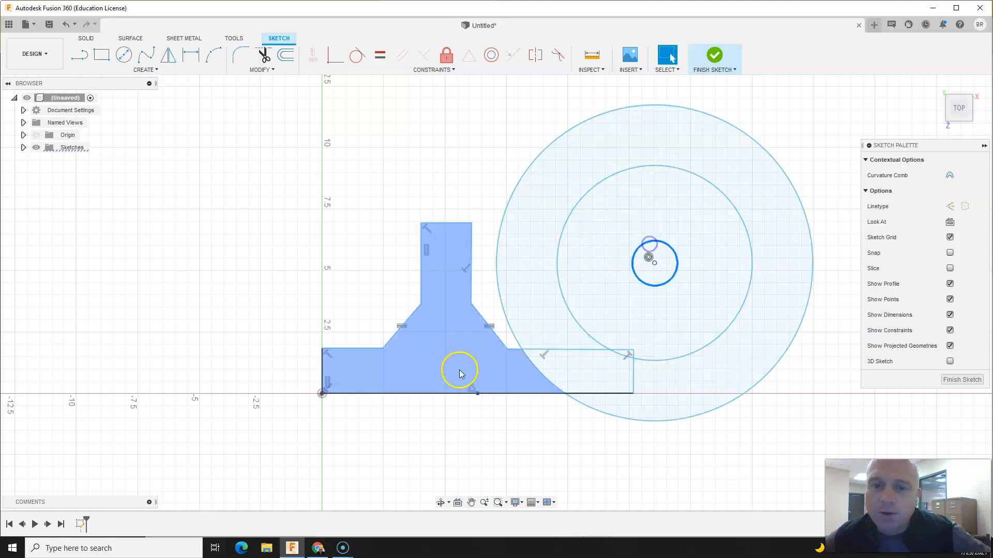
{"action": "left_click", "coordinate": [731, 195]}
{"action": "left_click", "coordinate": [673, 248]}
{"action": "left_click", "coordinate": [301, 427]}
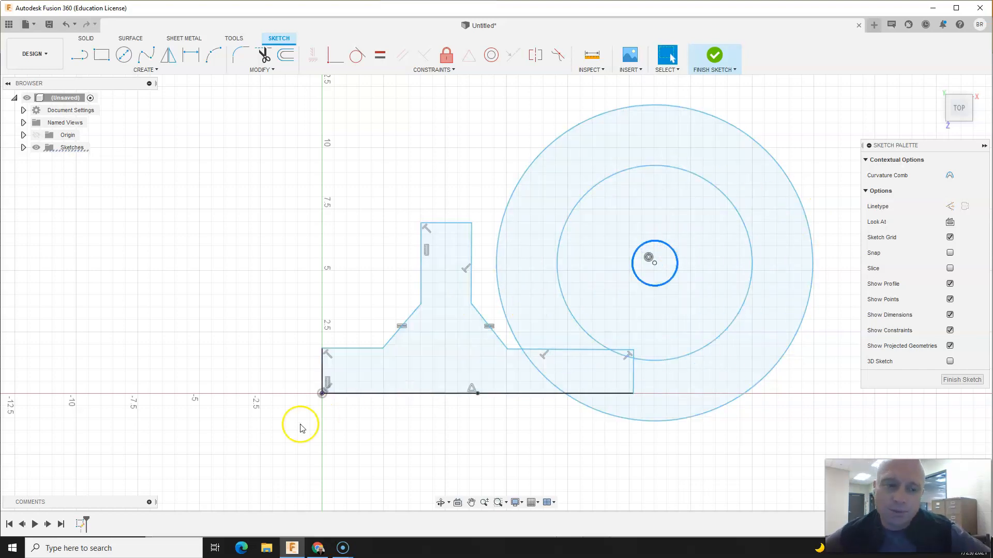
{"action": "left_click", "coordinate": [354, 362]}
{"action": "left_click", "coordinate": [749, 505]}
{"action": "left_click", "coordinate": [401, 363]}
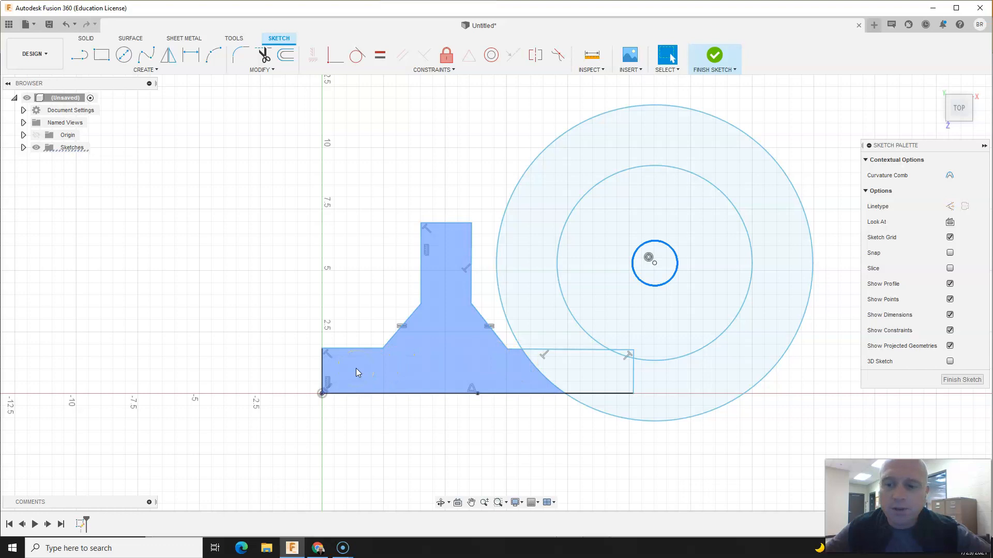
{"action": "left_click", "coordinate": [130, 469]}
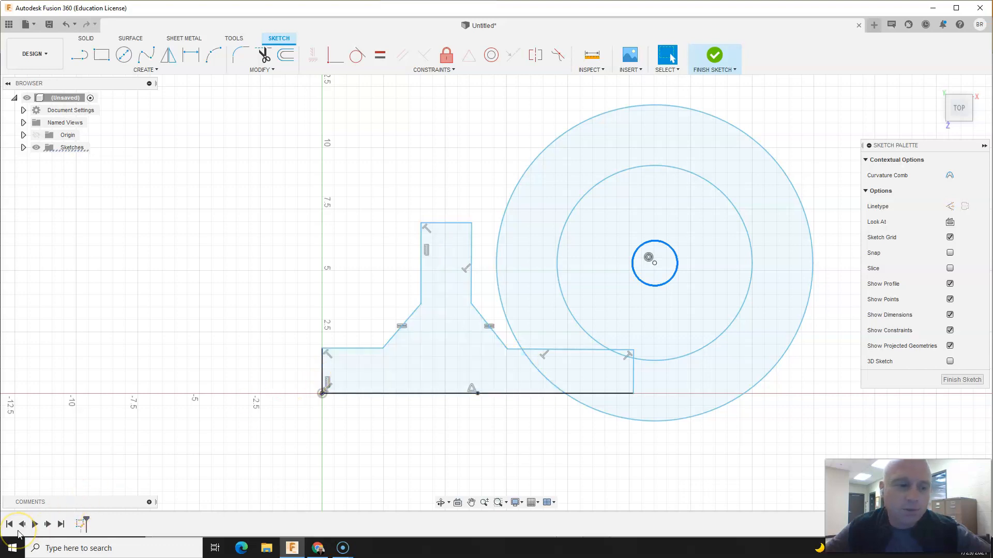